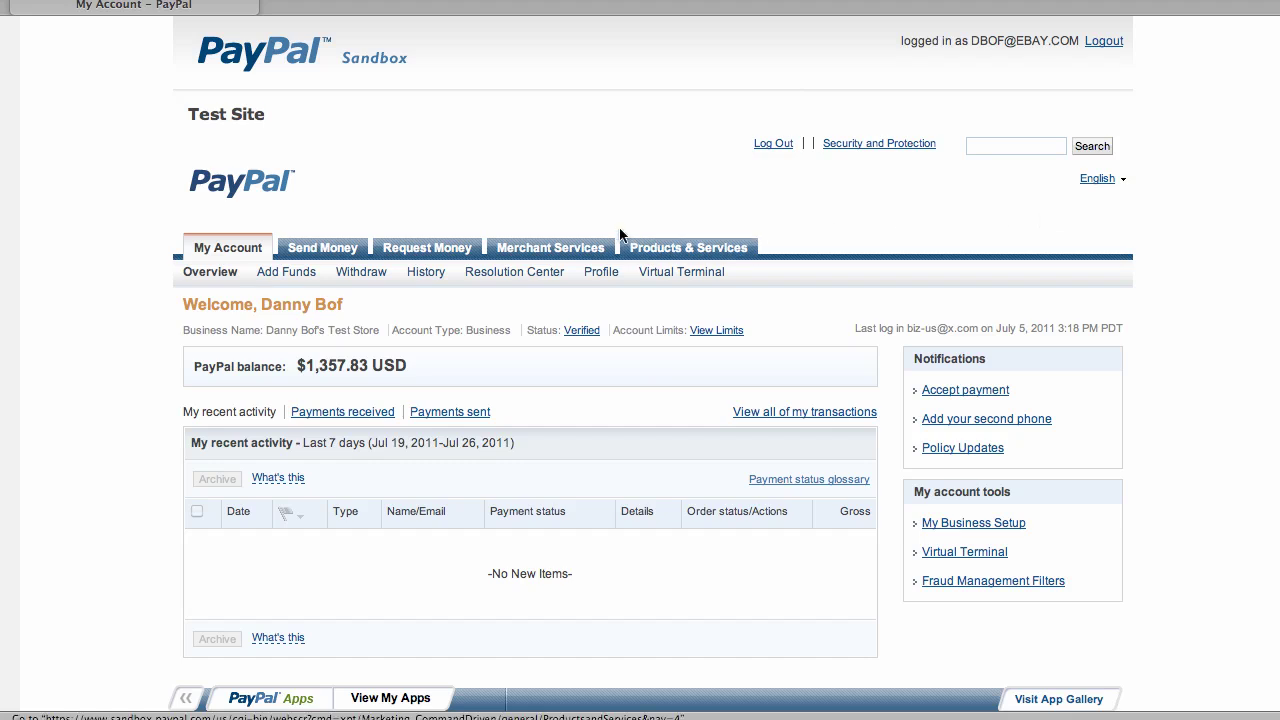
Go to Merchant Services > My Saved Buttons and expand the Super Shirt button's details.
left_click(574, 256)
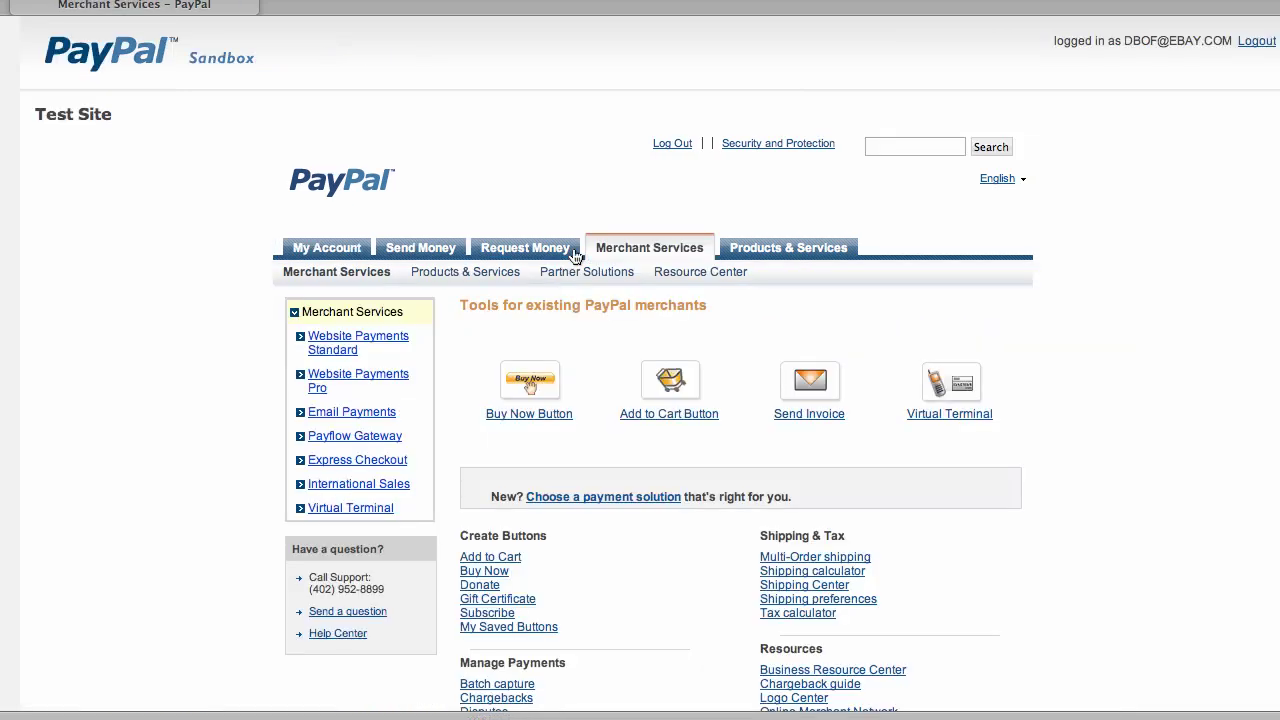
left_click(519, 628)
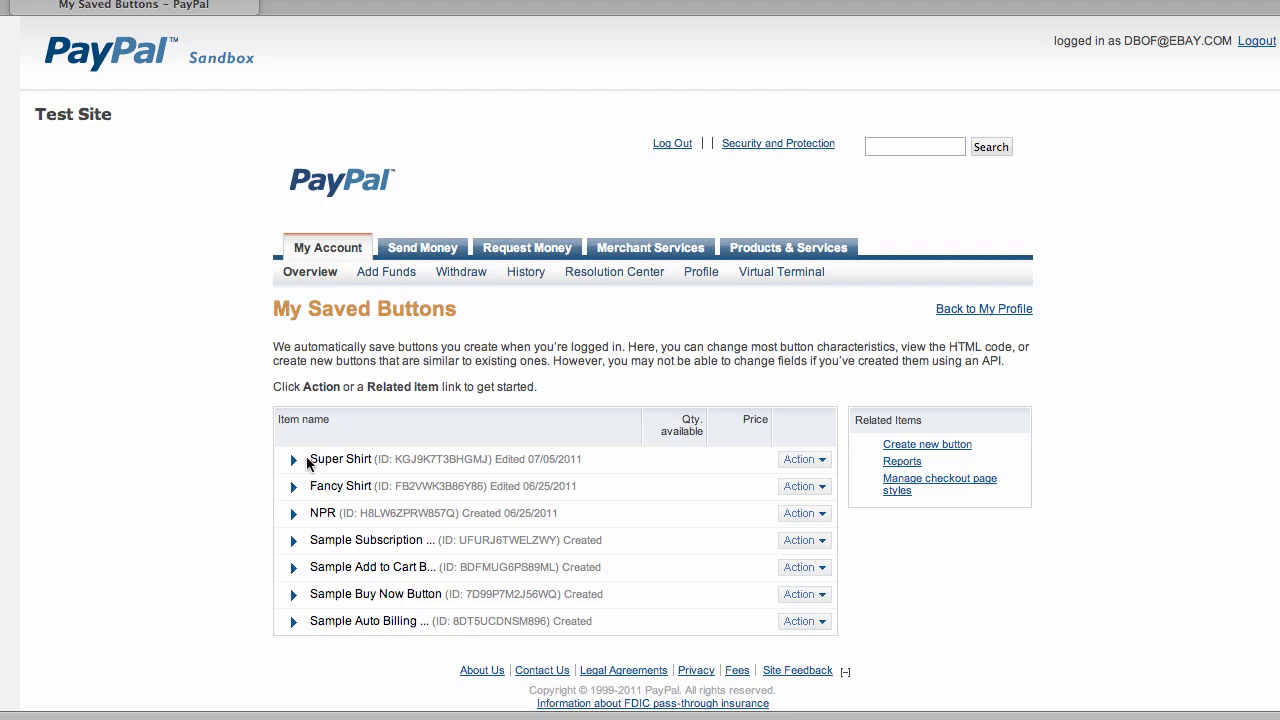
left_click(294, 461)
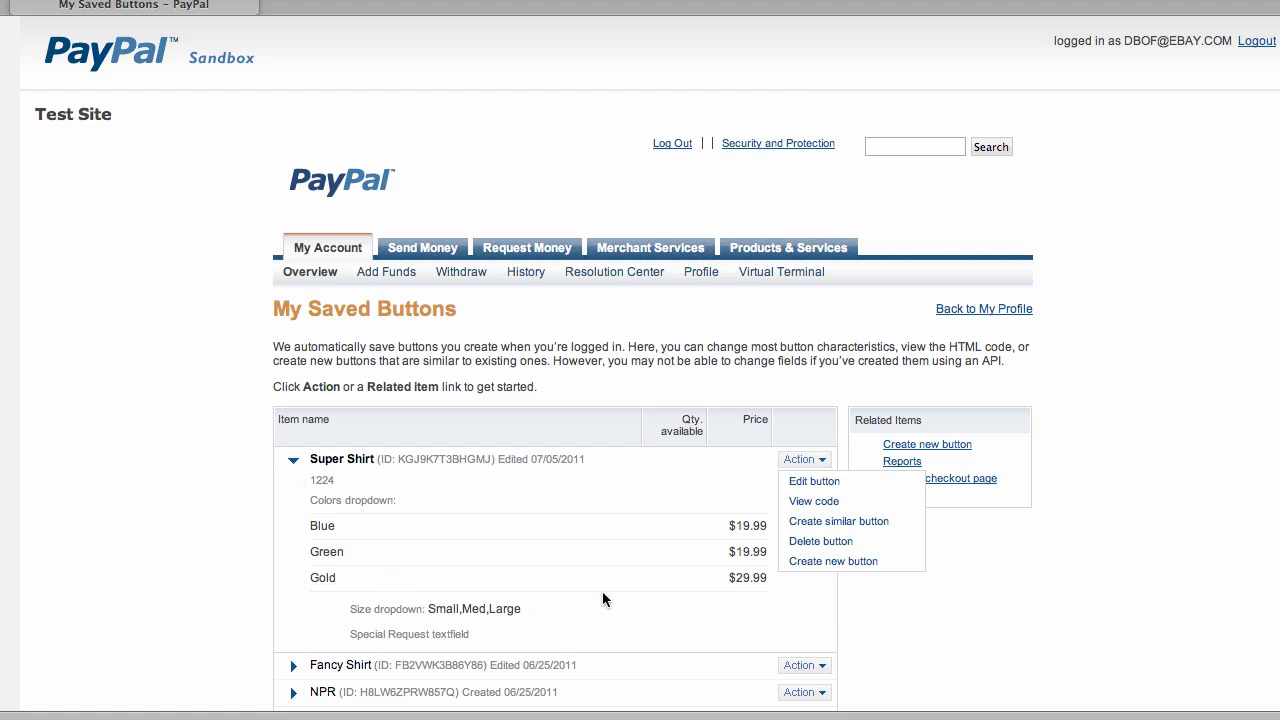
Open the Super Shirt Buy Now button for editing.
left_click(814, 482)
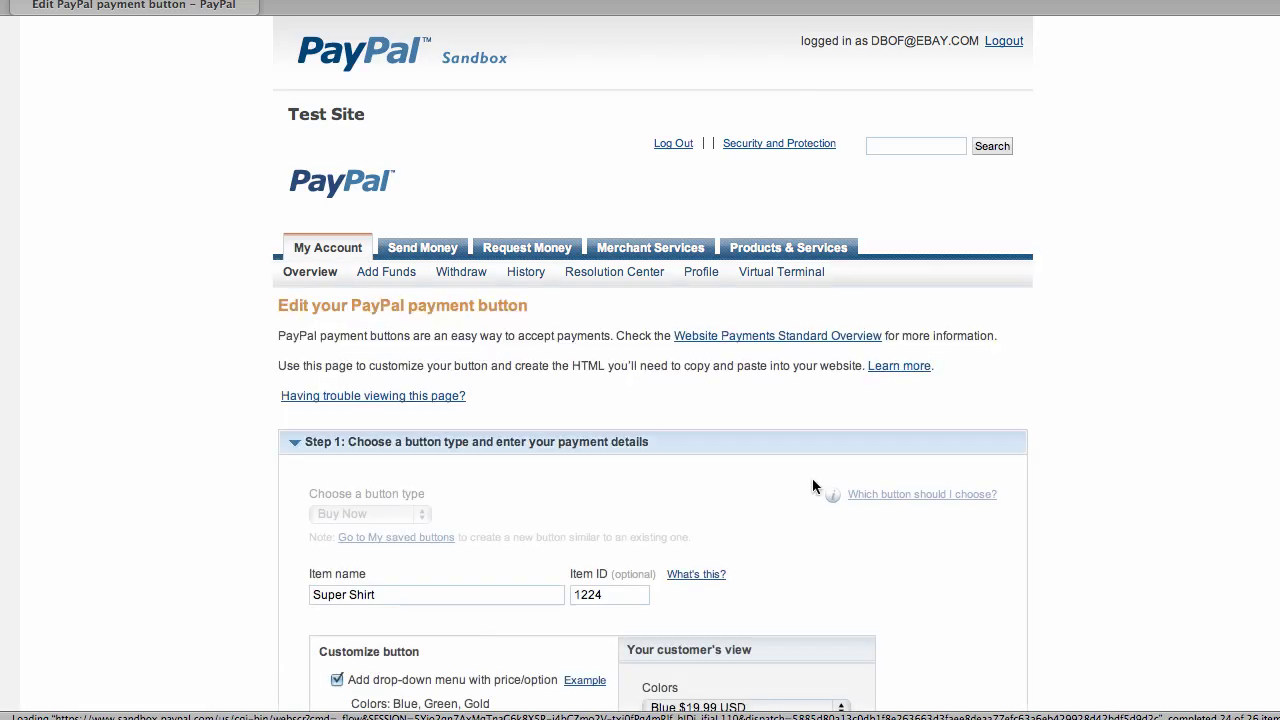
scroll(812, 486, "down", 5)
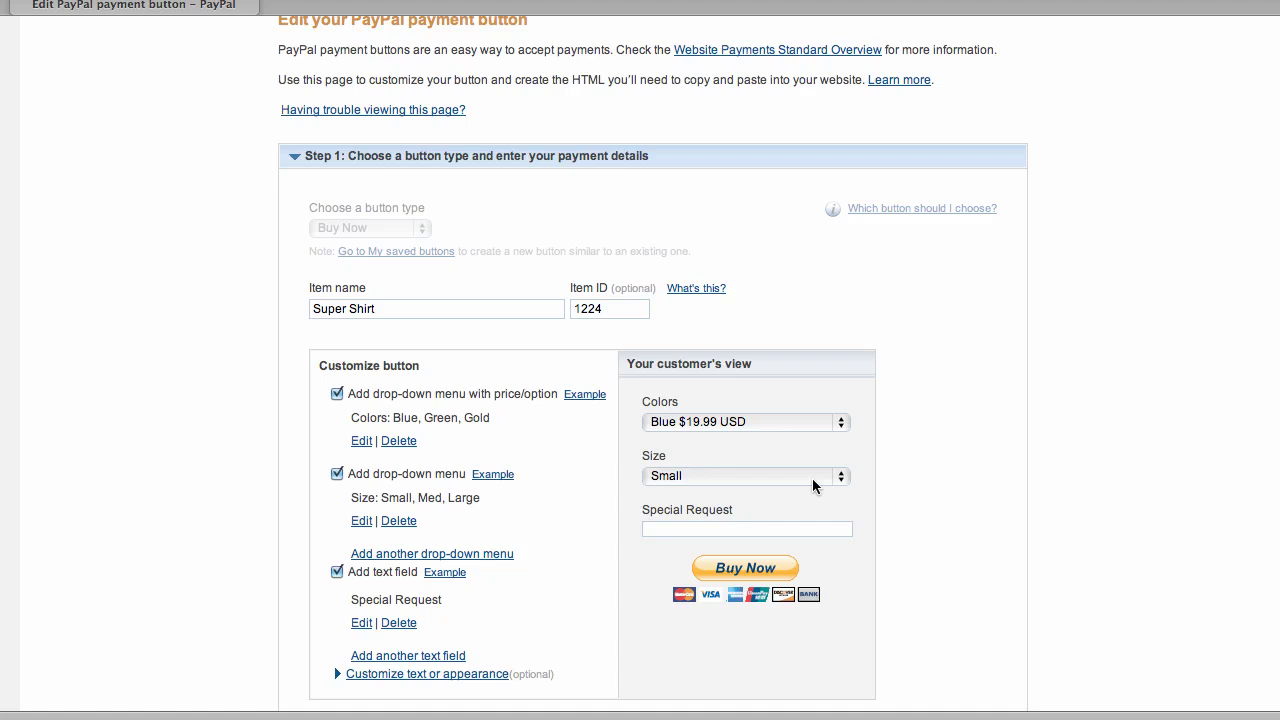
scroll(812, 480, "down", 2)
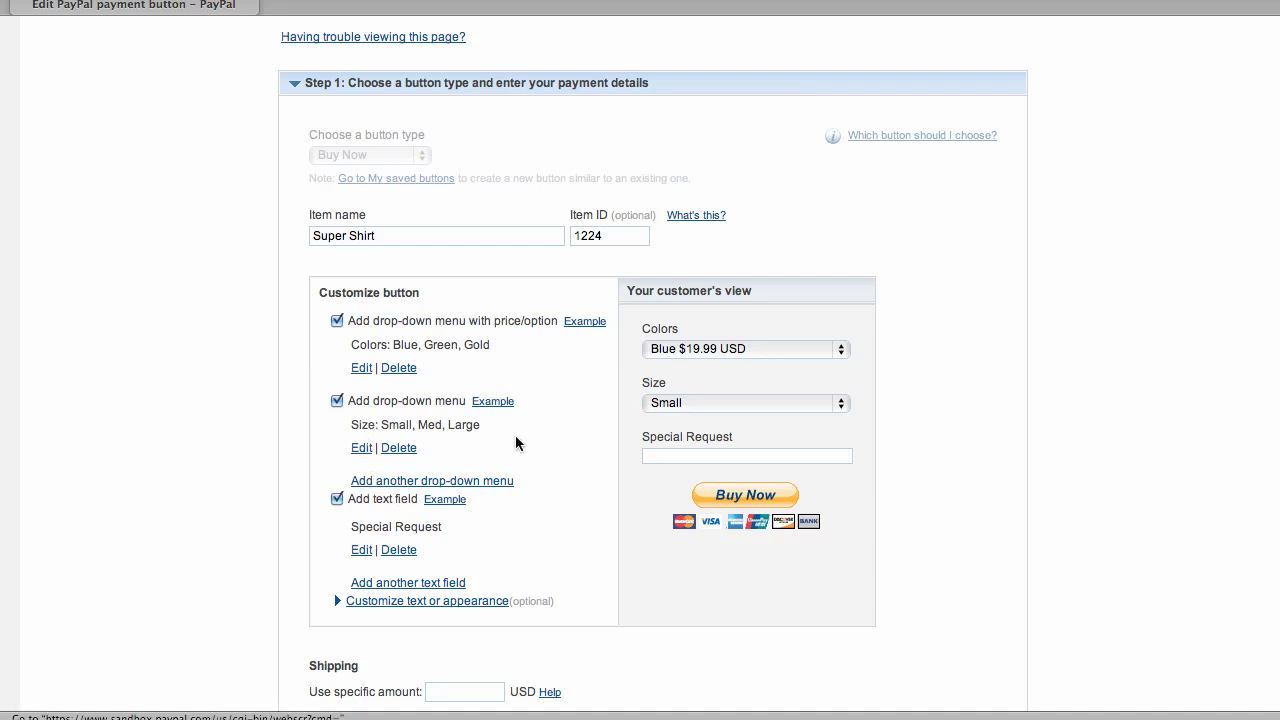
Check the Colors and Size choices in the customer preview, leaving Small selected.
left_click(751, 348)
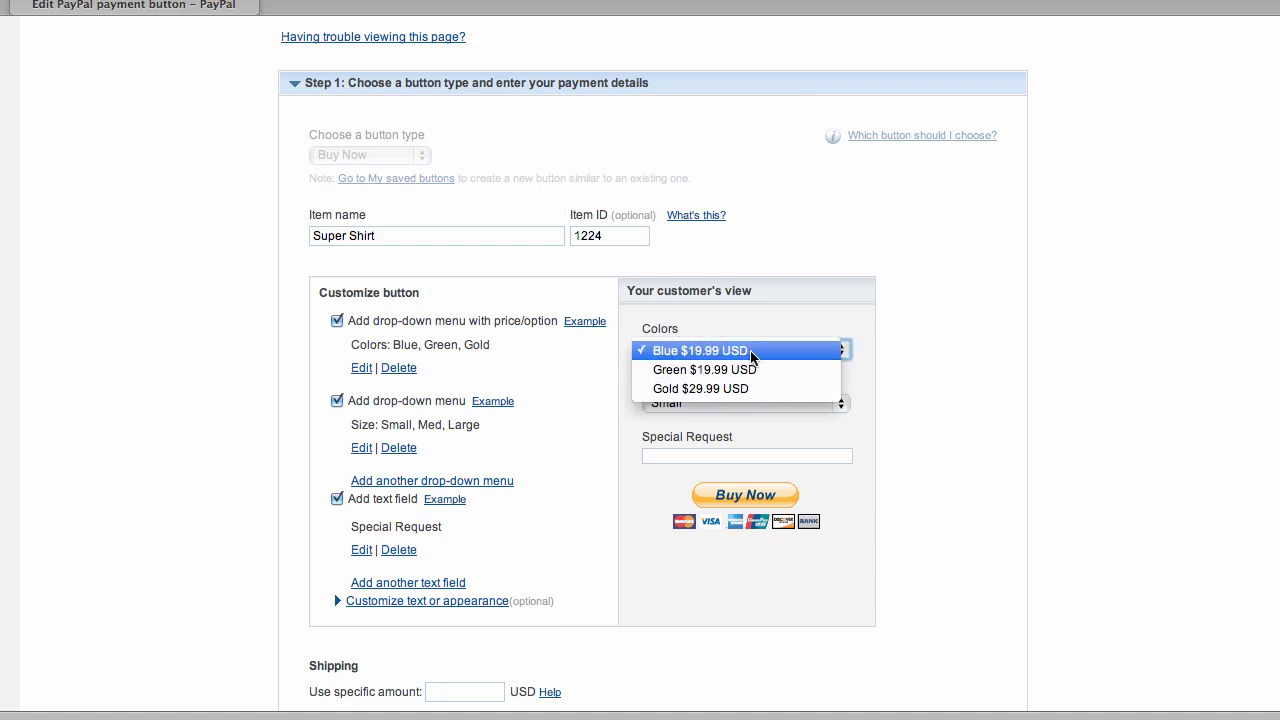
left_click(908, 384)
left_click(820, 404)
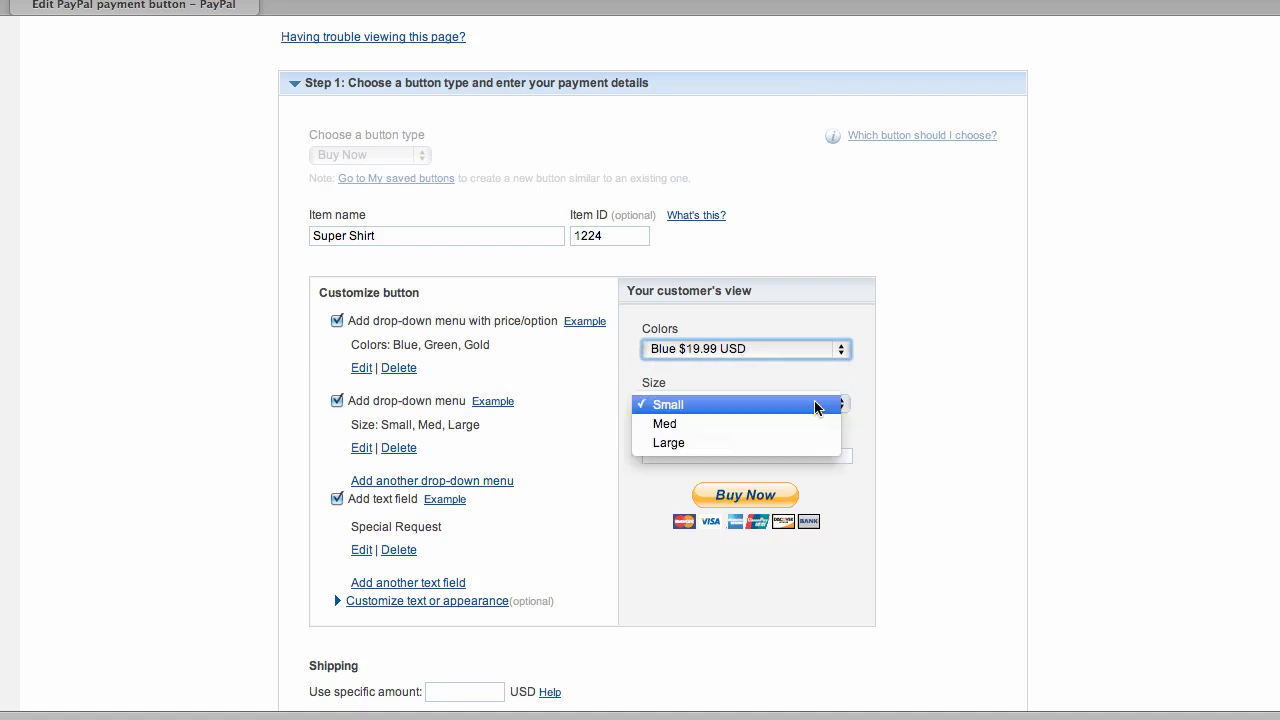
left_click(871, 404)
scroll(881, 451, "down", 1)
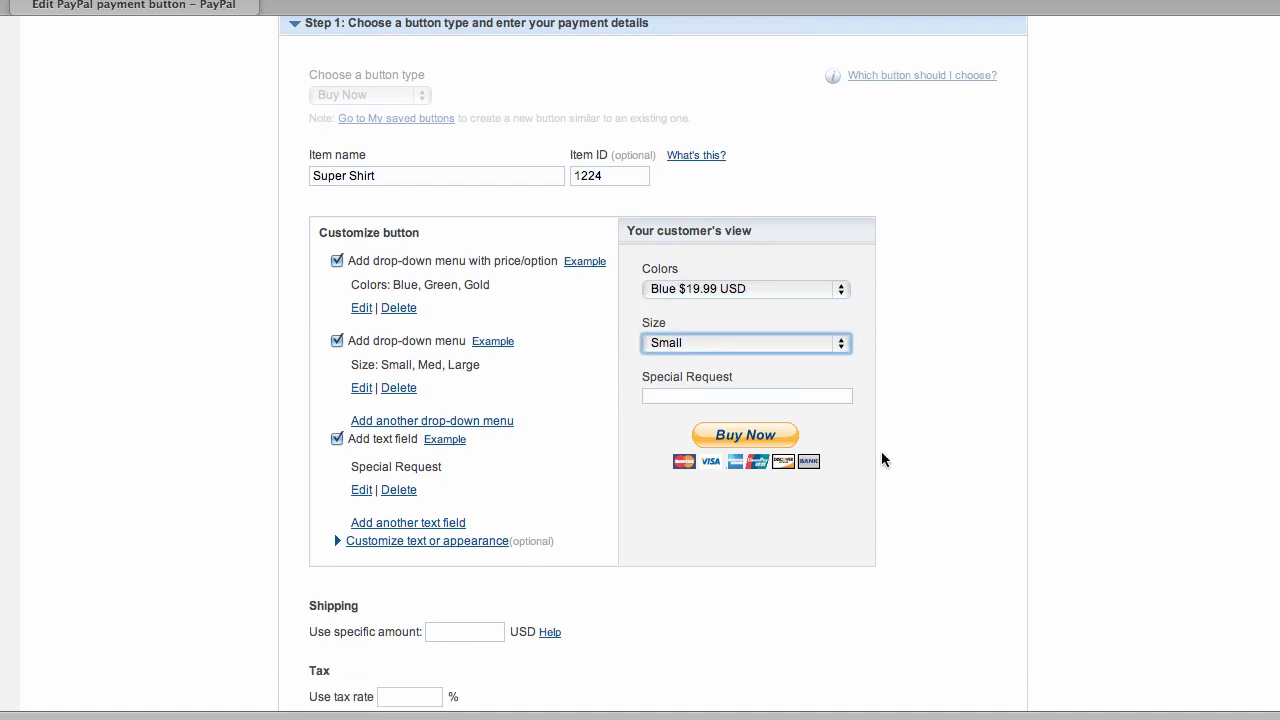
scroll(881, 451, "up", 3)
scroll(881, 452, "down", 5)
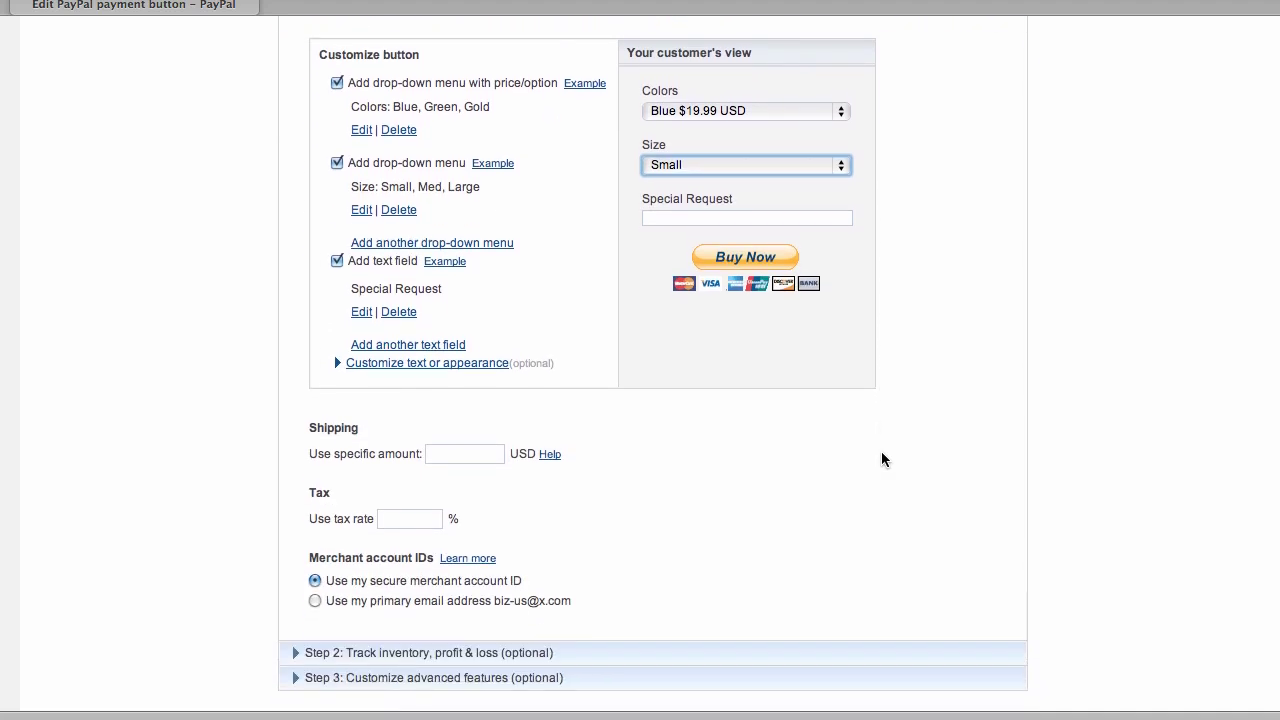
scroll(882, 453, "up", 5)
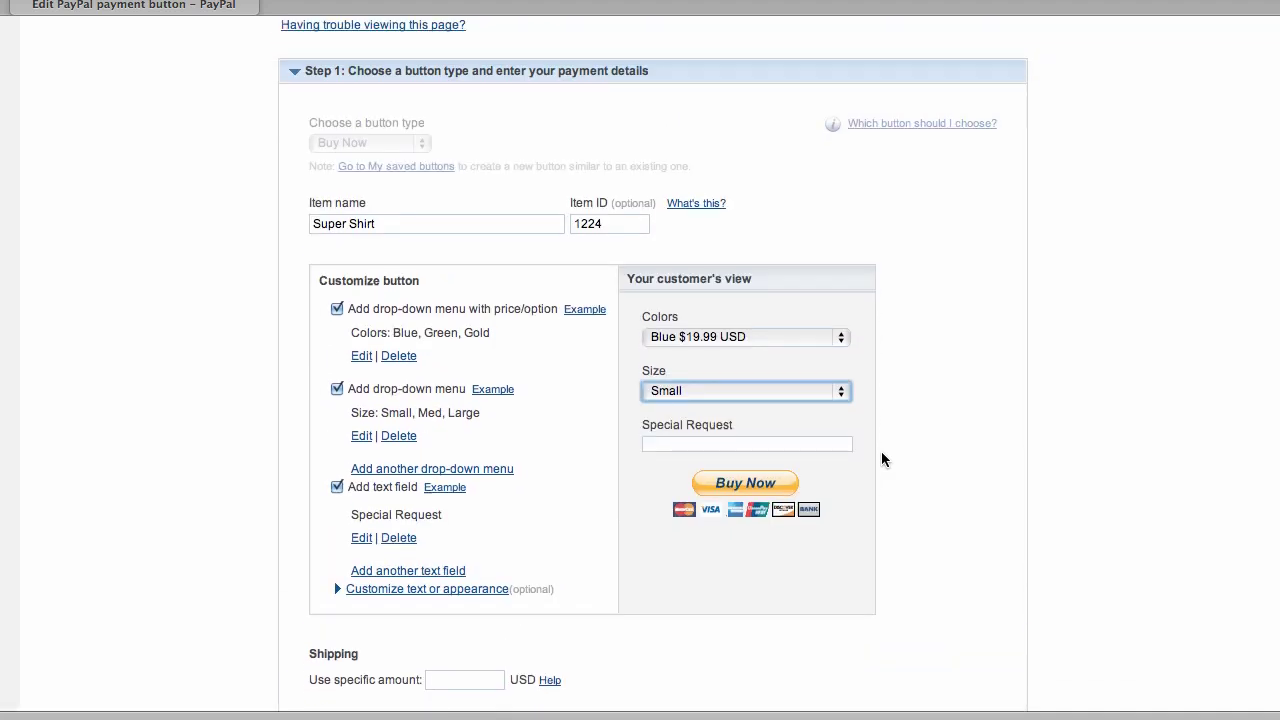
scroll(881, 452, "up", 2)
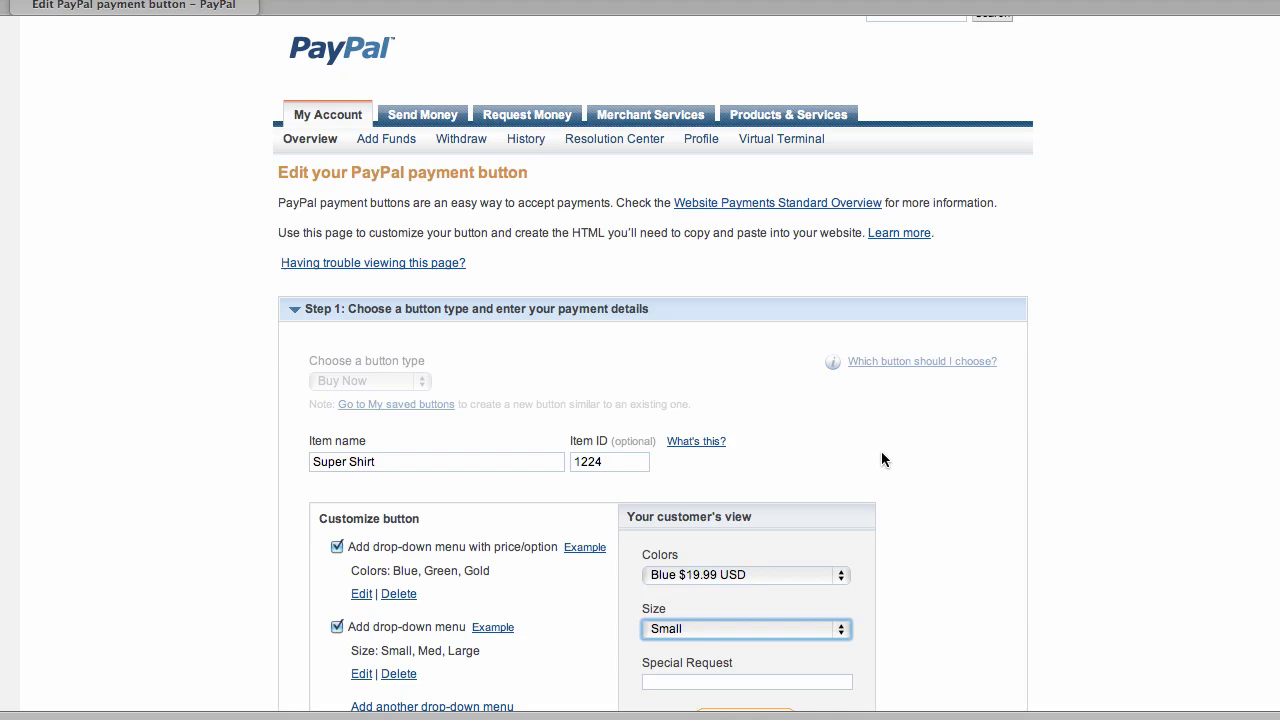
scroll(881, 452, "down", 6)
scroll(881, 459, "down", 3)
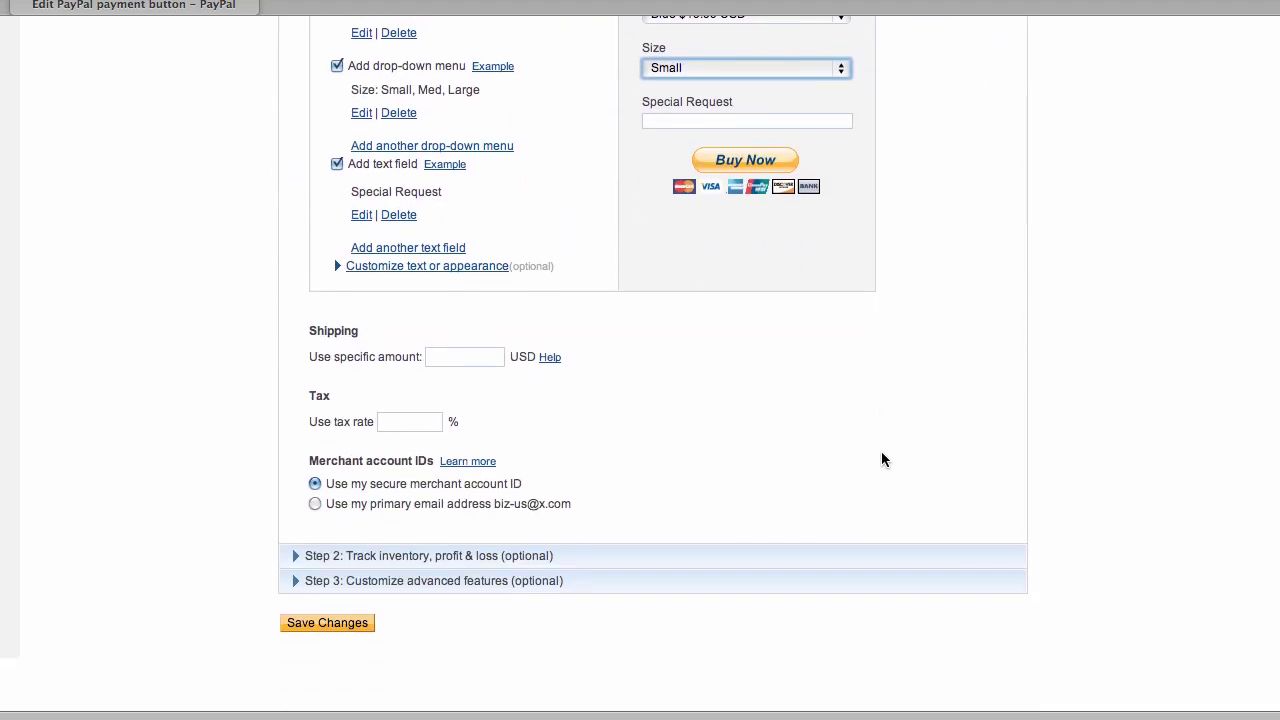
Save the Super Shirt button changes and select all of its generated HTML code.
left_click(349, 623)
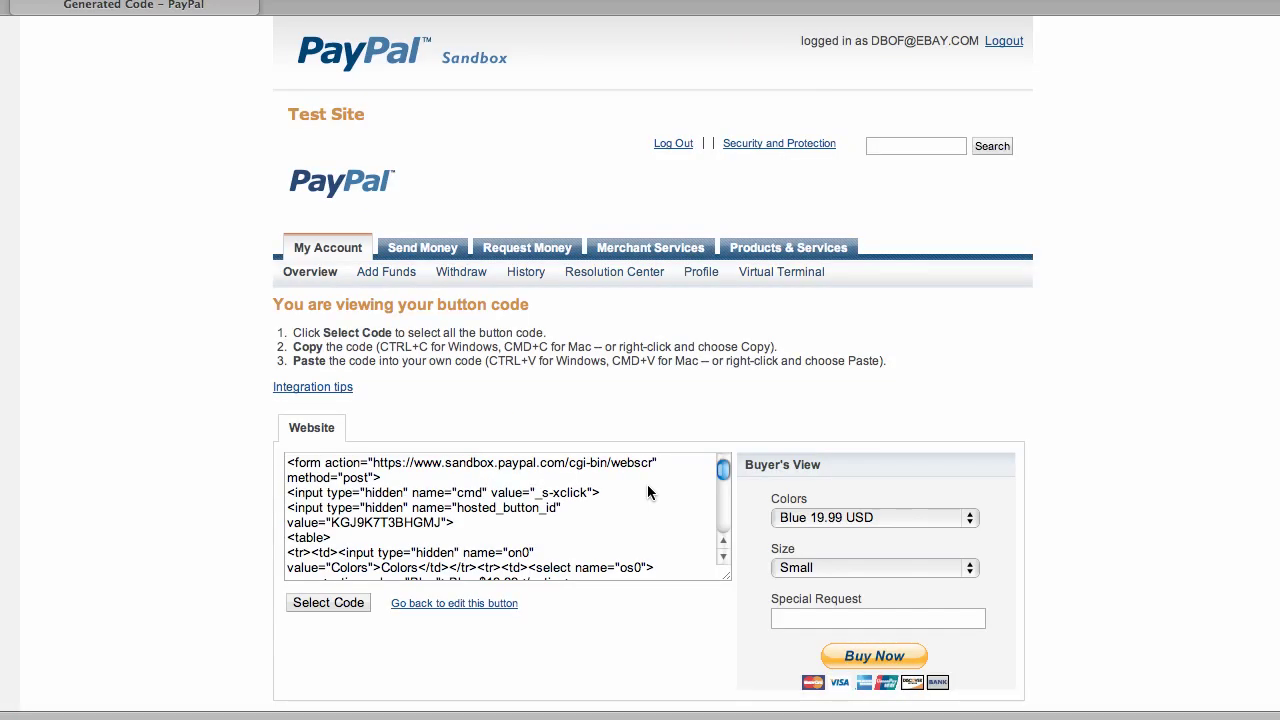
scroll(175, 445, "down", 1)
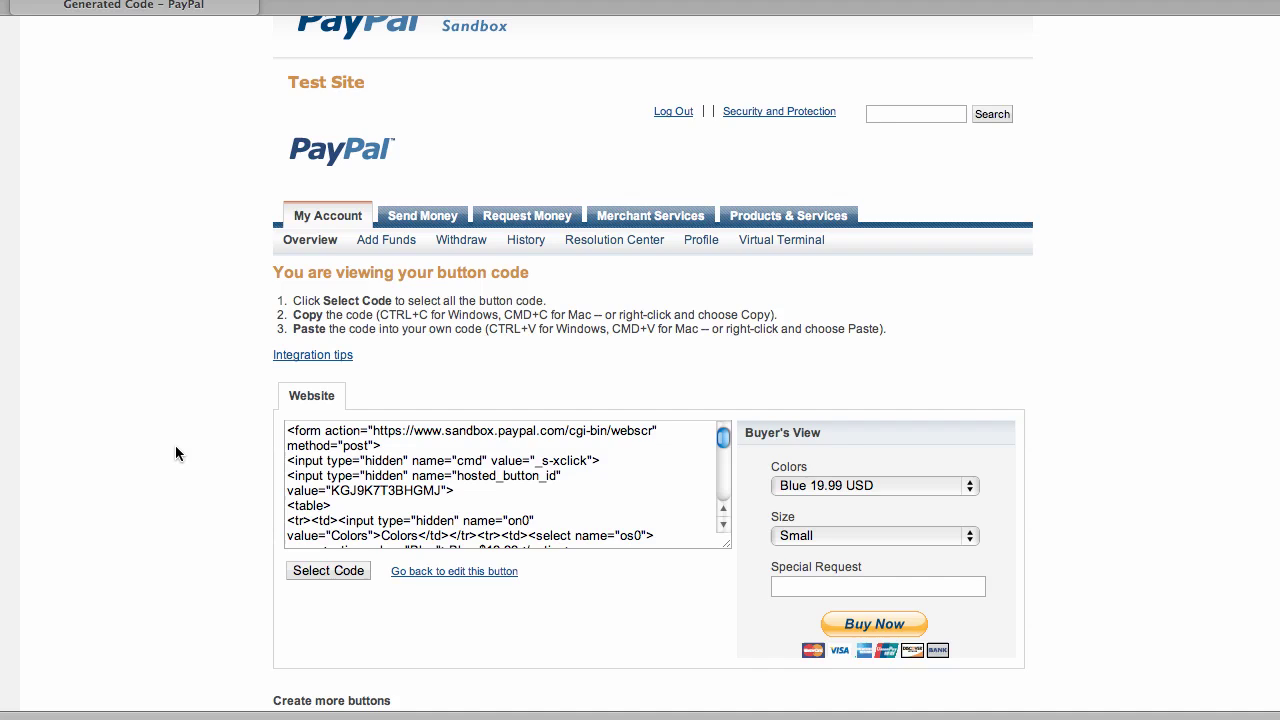
left_click(328, 571)
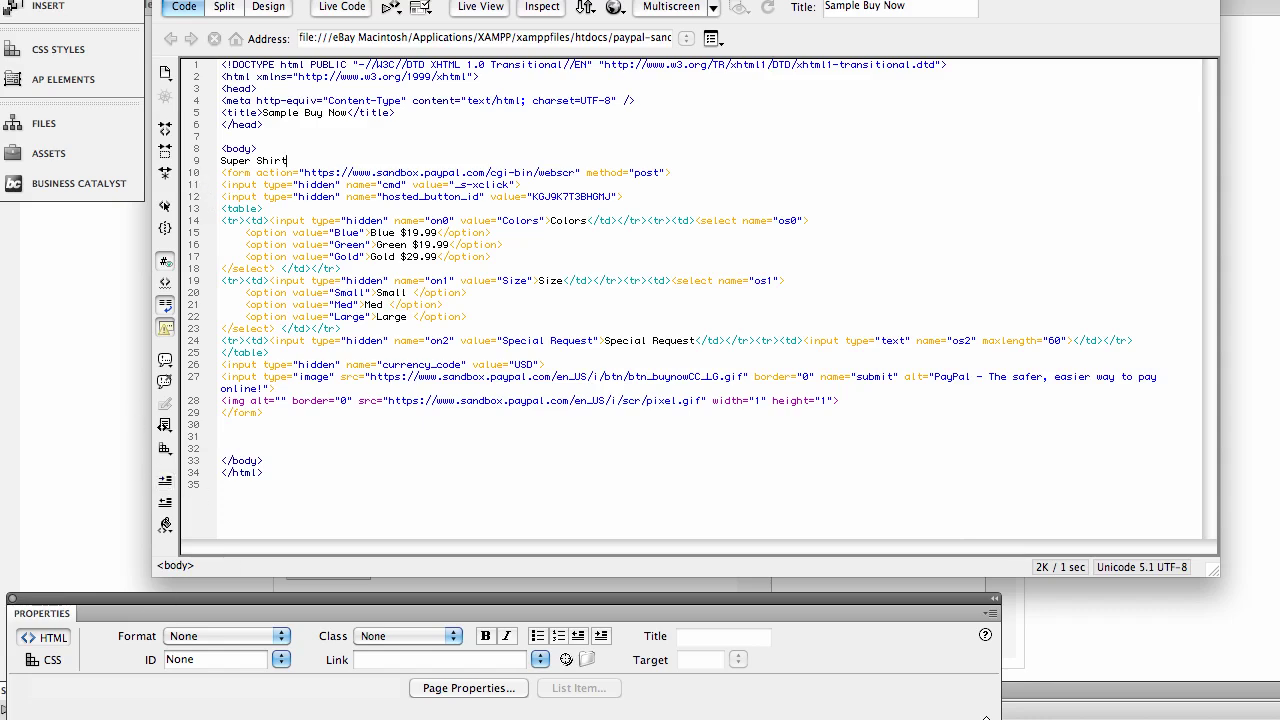
Switch windows to start testing the Super Shirt button code.
key("super+Tab")
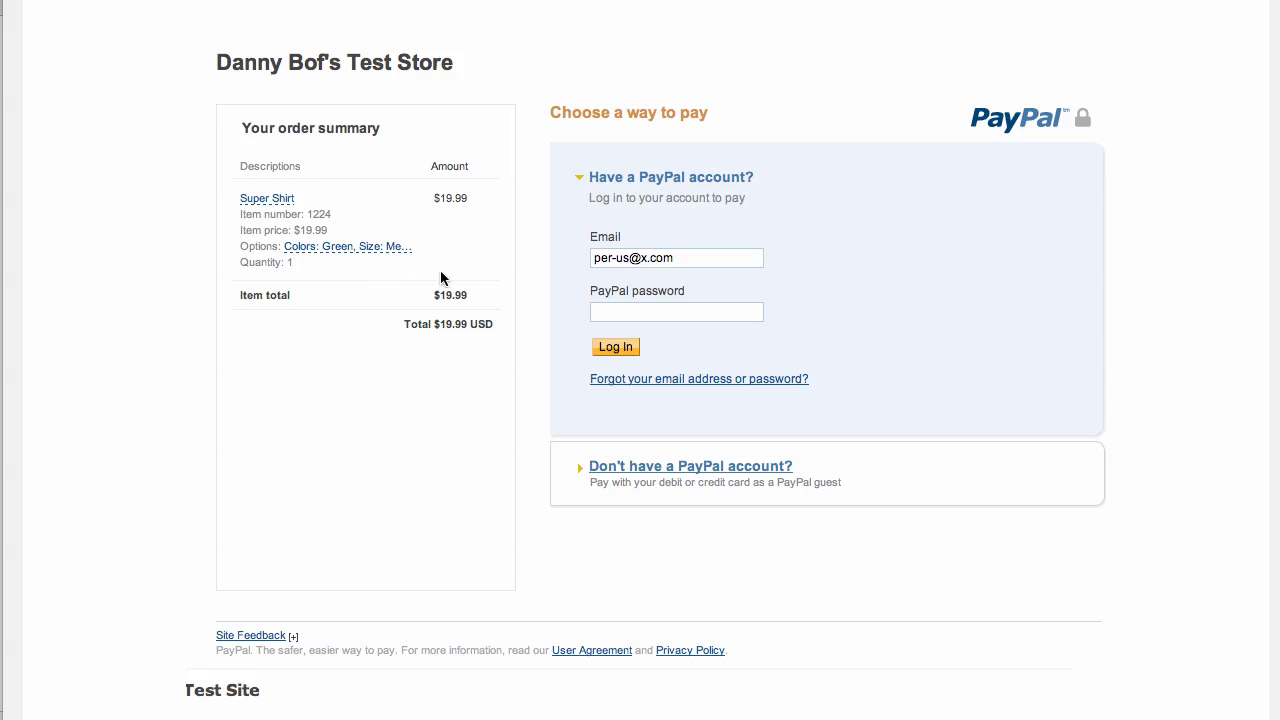
Log in with the test buyer's password and pay the $19.99 Super Shirt order.
left_click(651, 314)
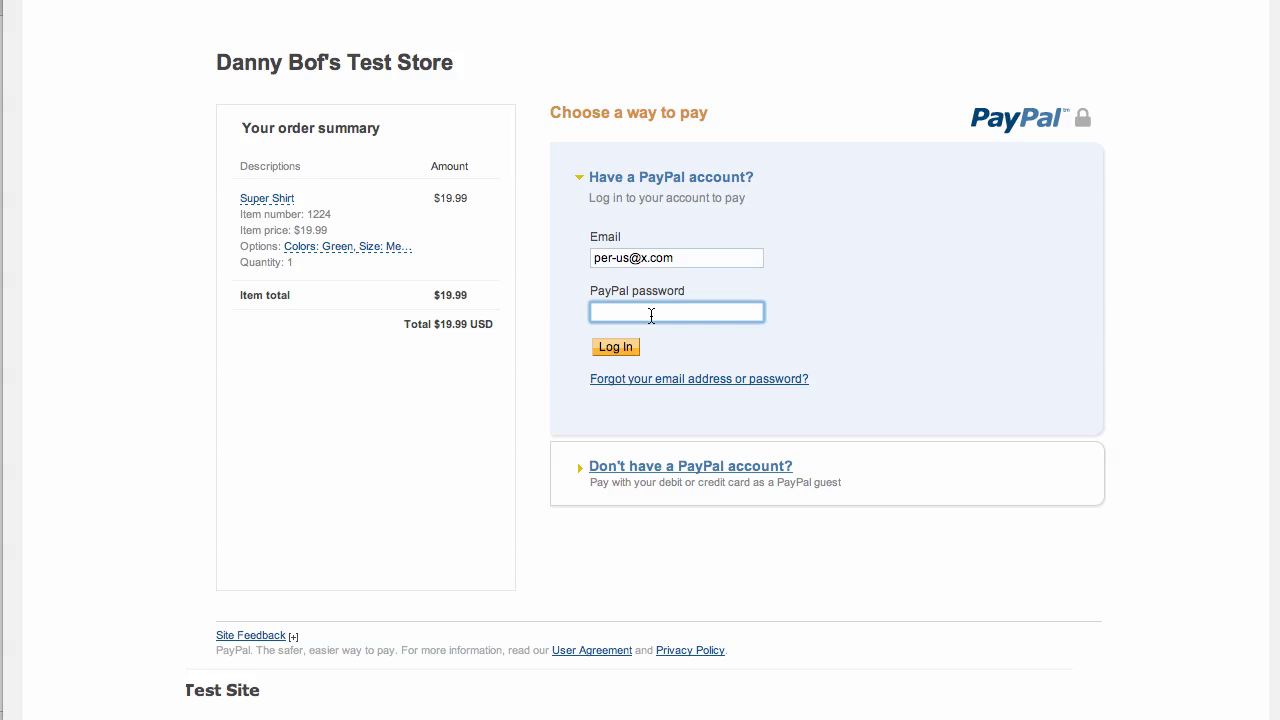
type("••••••••")
left_click(624, 347)
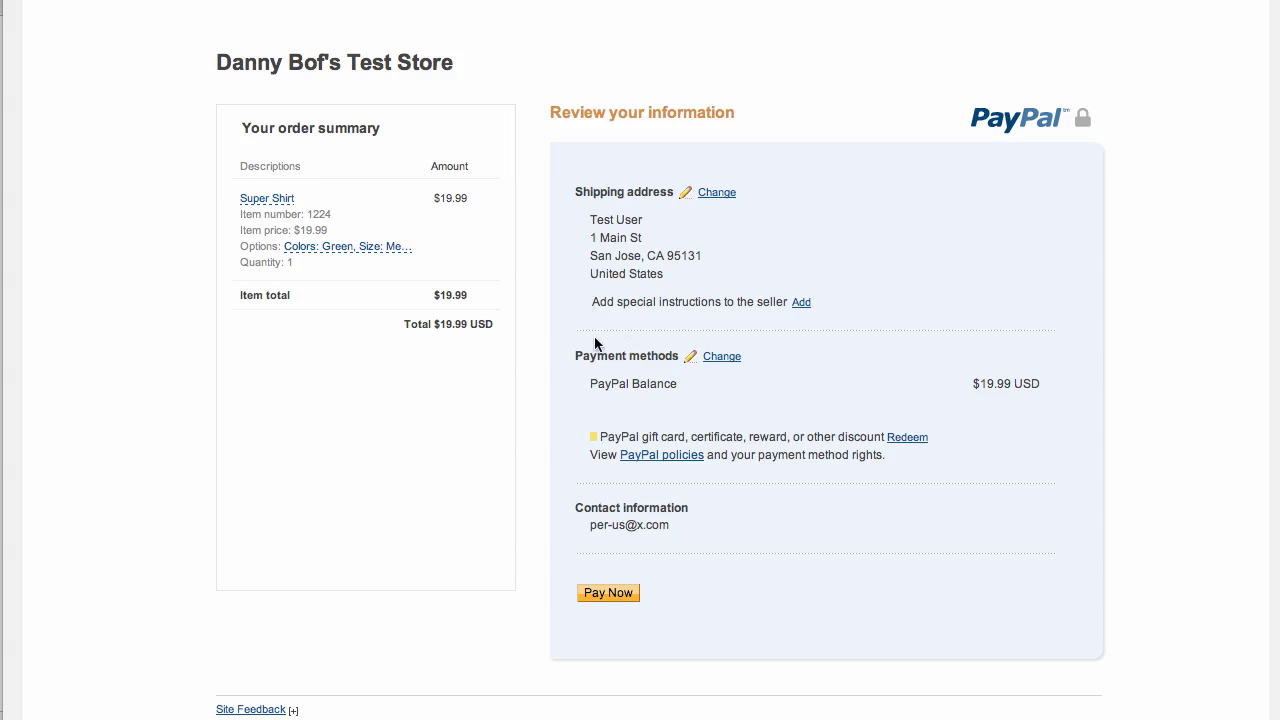
scroll(585, 458, "down", 1)
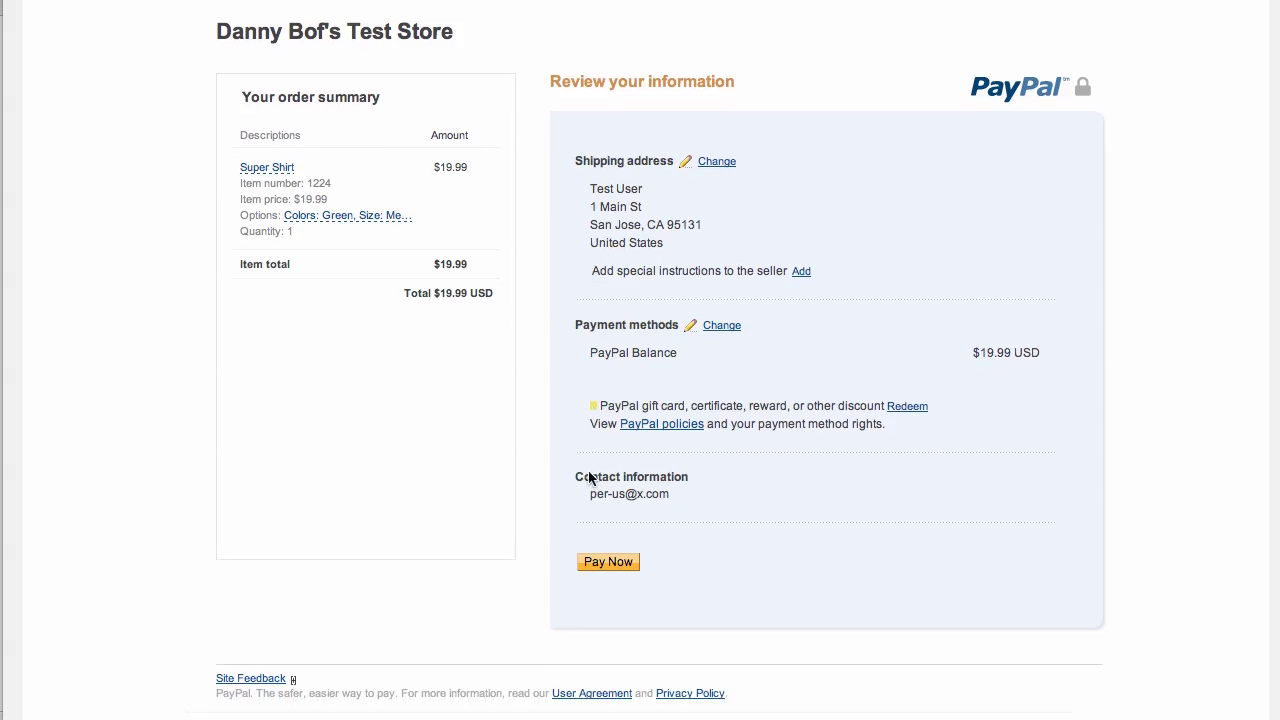
left_click(610, 563)
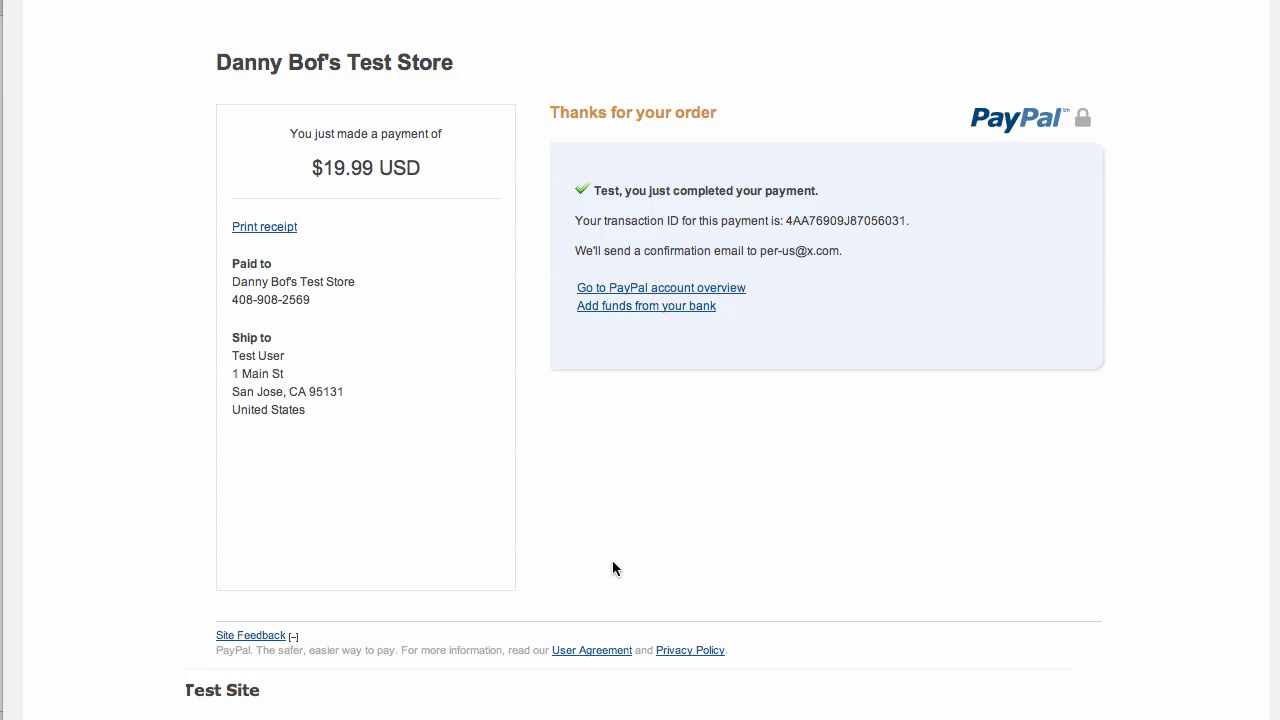
Return to the browser and open the seller's My Account overview.
key("super+Tab")
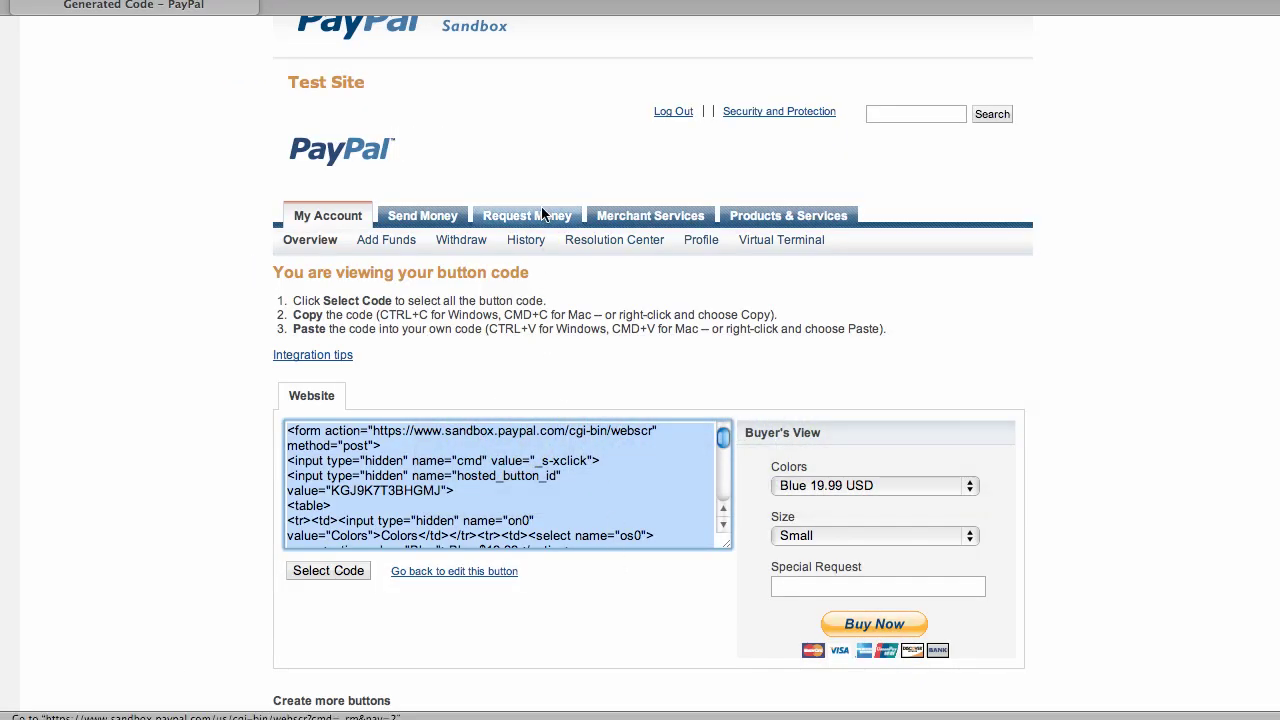
left_click(345, 222)
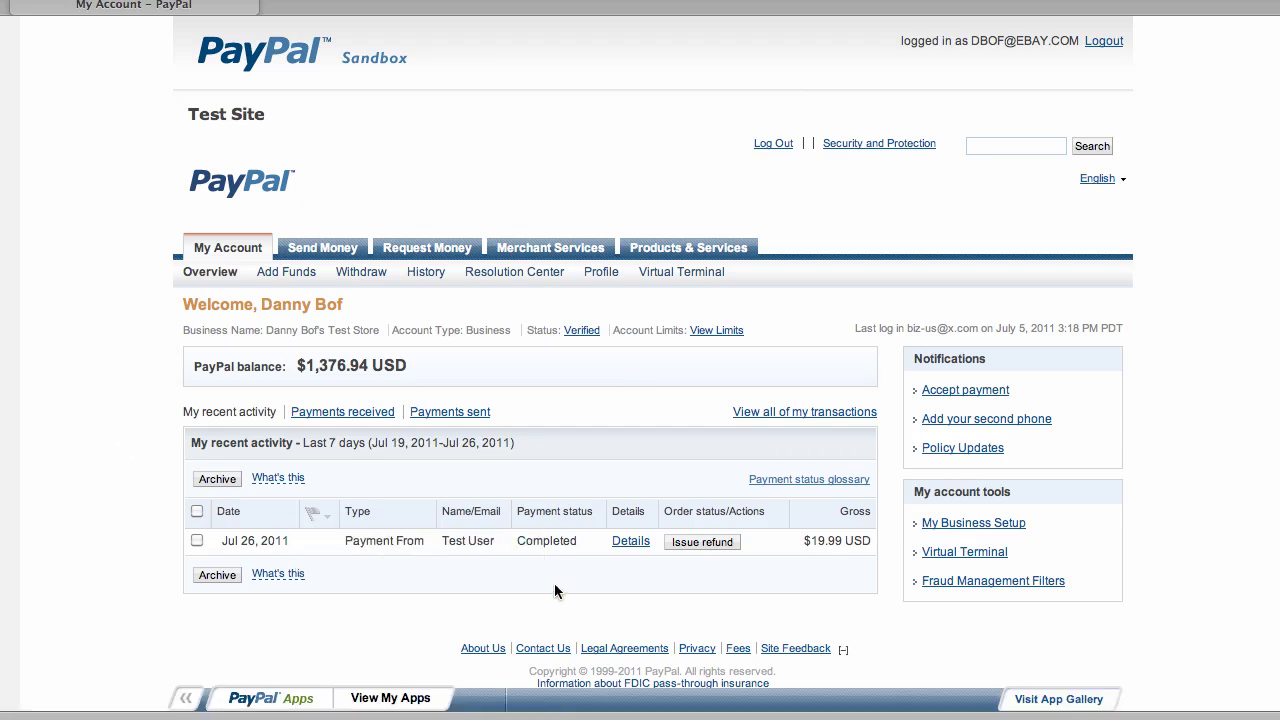
Open the $19.99 payment's Details and scroll down to its shipping section.
left_click(631, 550)
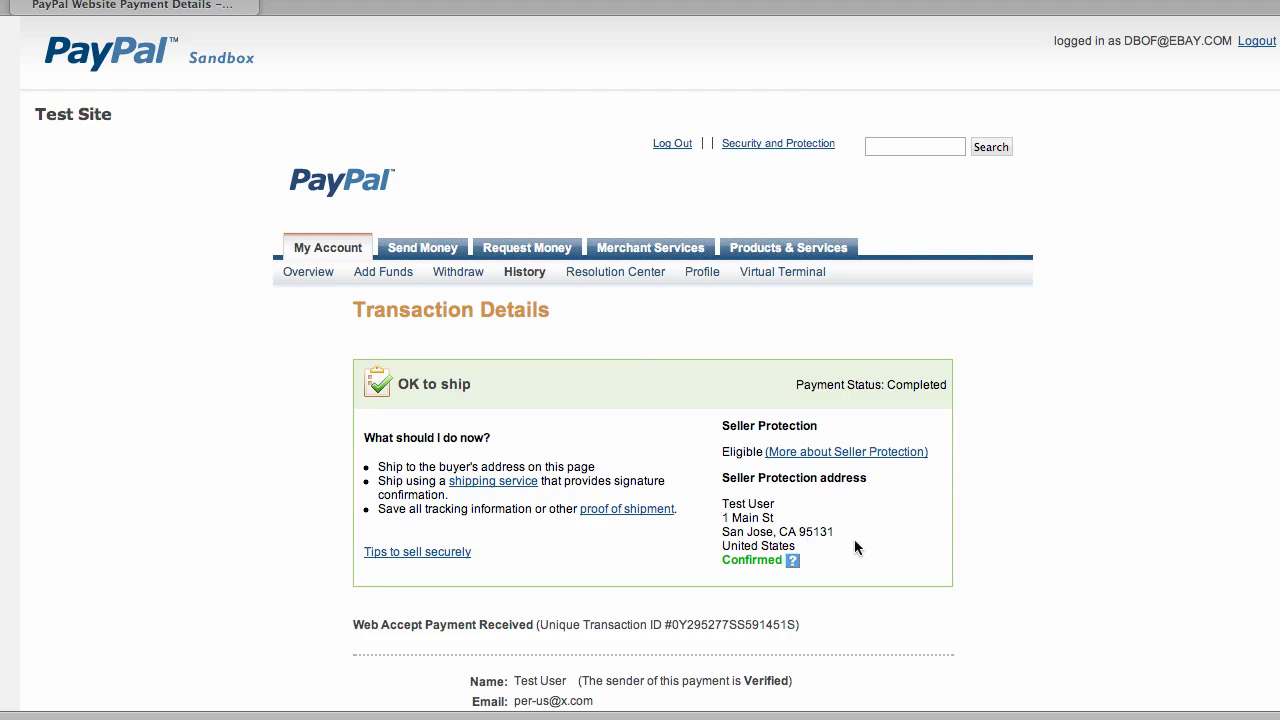
scroll(923, 548, "down", 5)
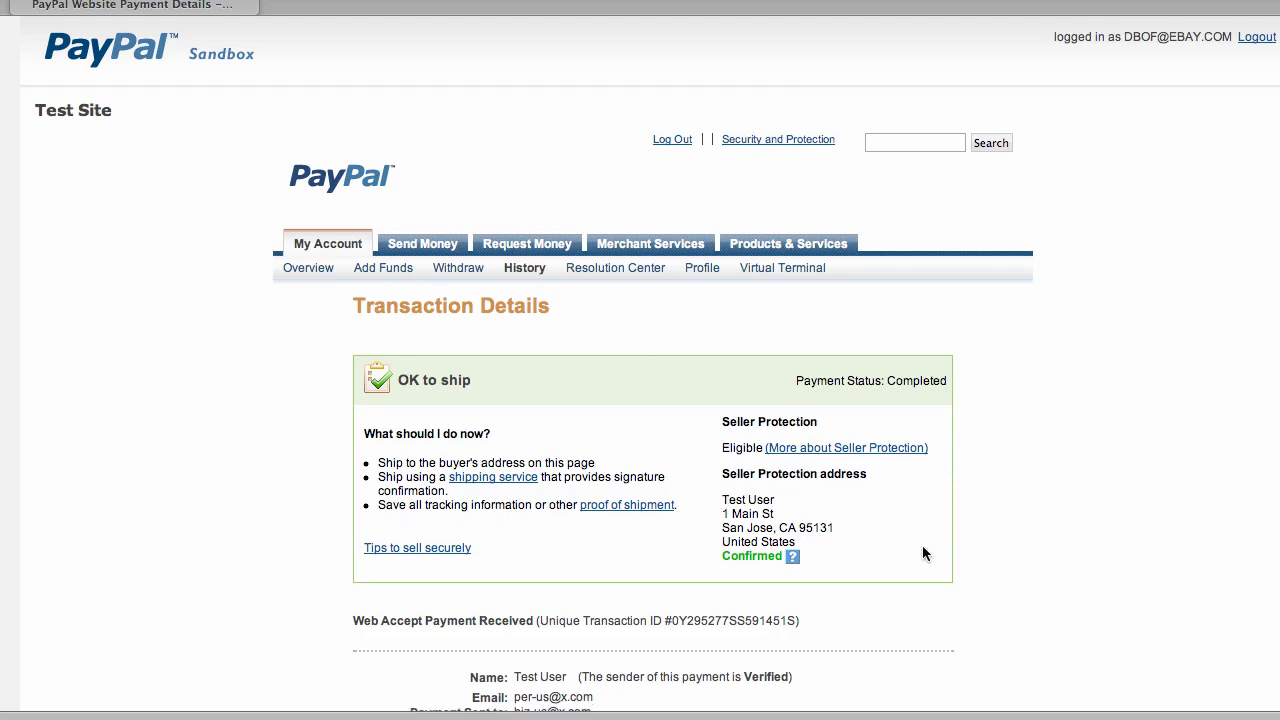
scroll(922, 545, "down", 5)
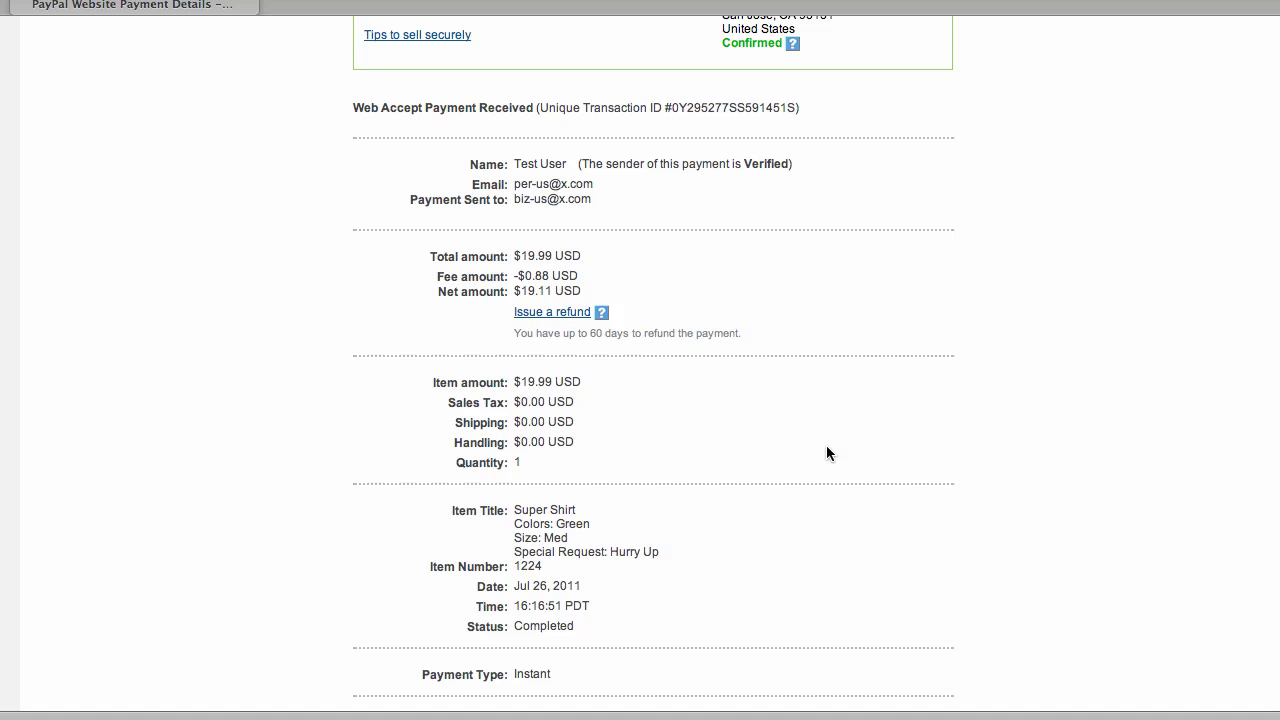
scroll(824, 447, "down", 3)
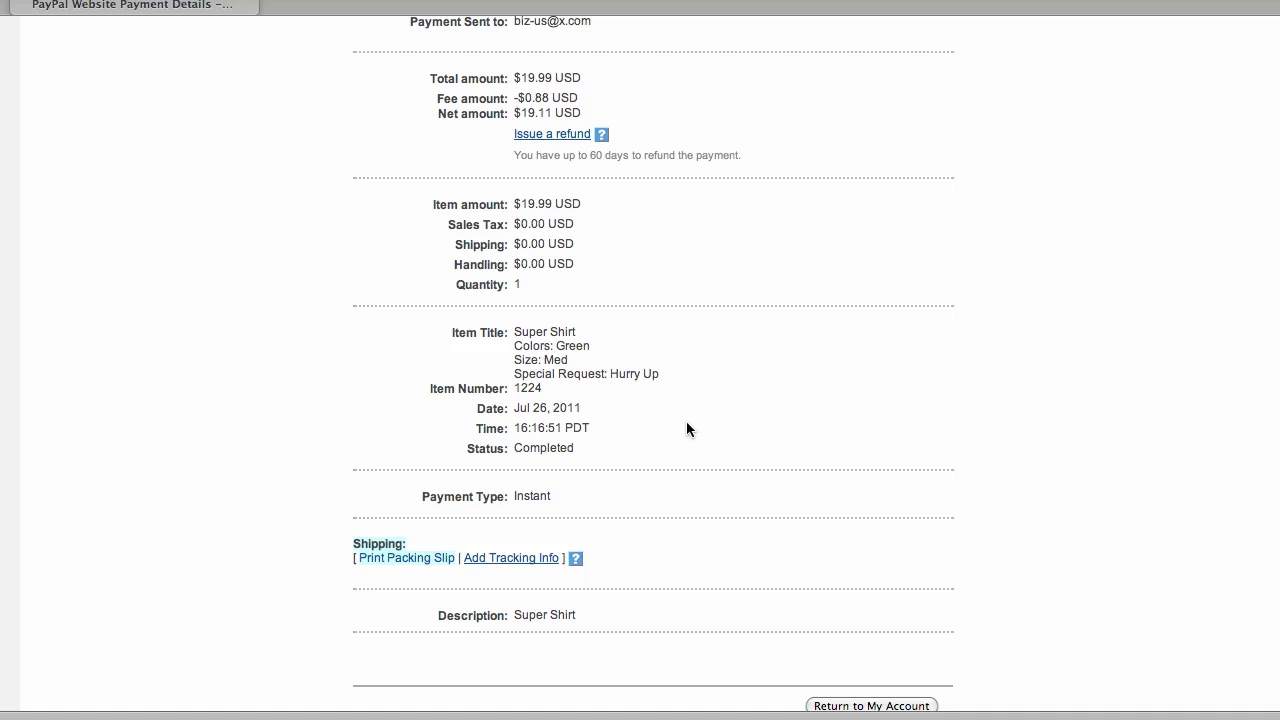
scroll(686, 428, "down", 1)
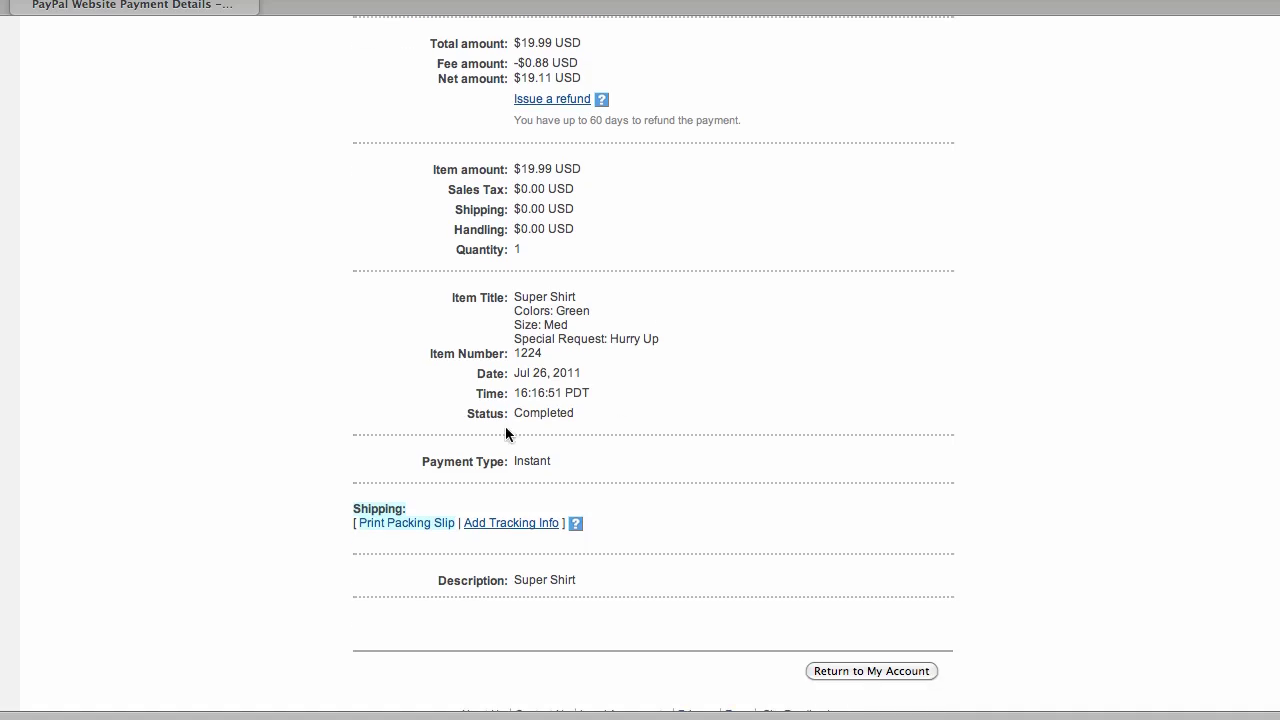
Open the Print Packing Slip view for the Super Shirt transaction.
left_click(407, 525)
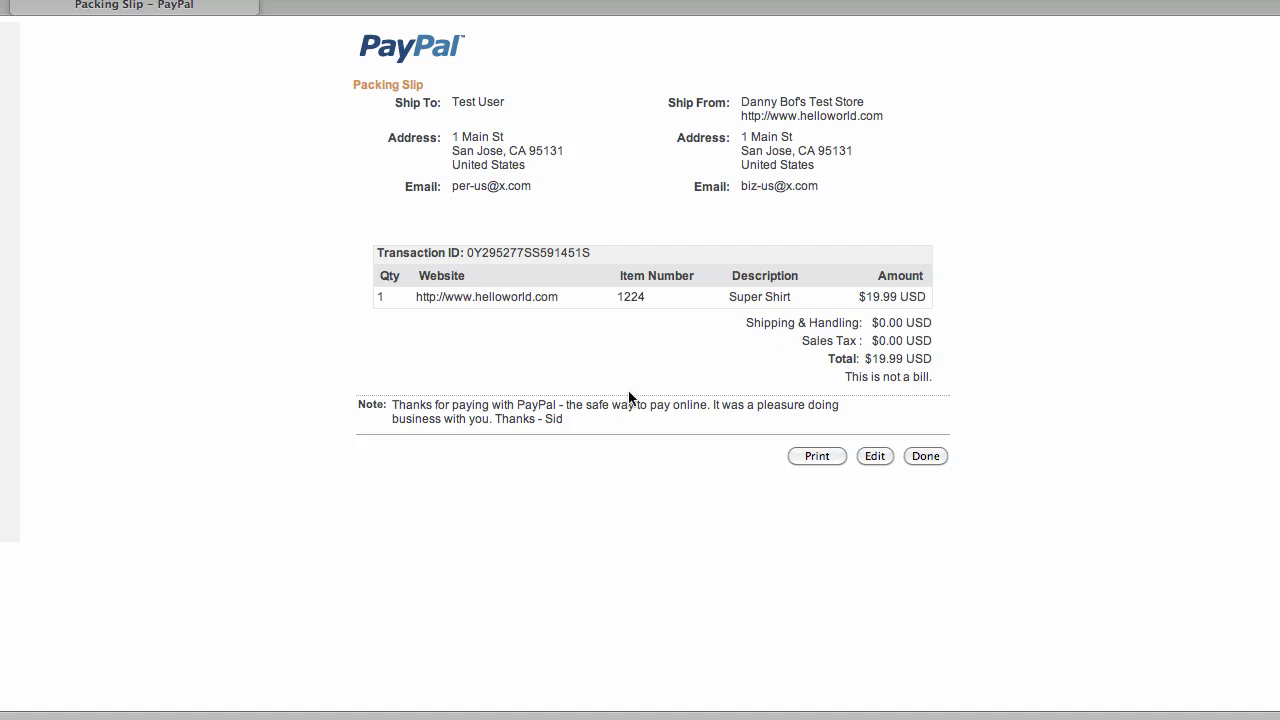
Open the packing slip settings for editing the custom message.
left_click(875, 456)
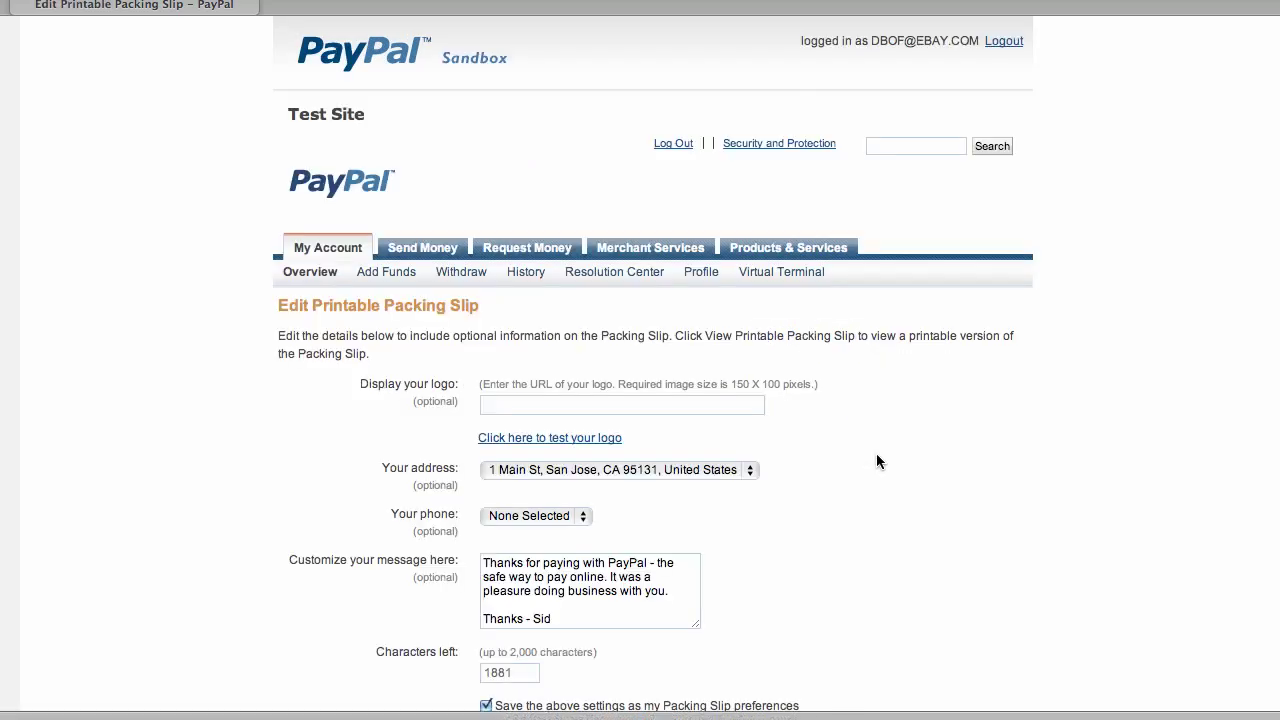
scroll(876, 462, "down", 3)
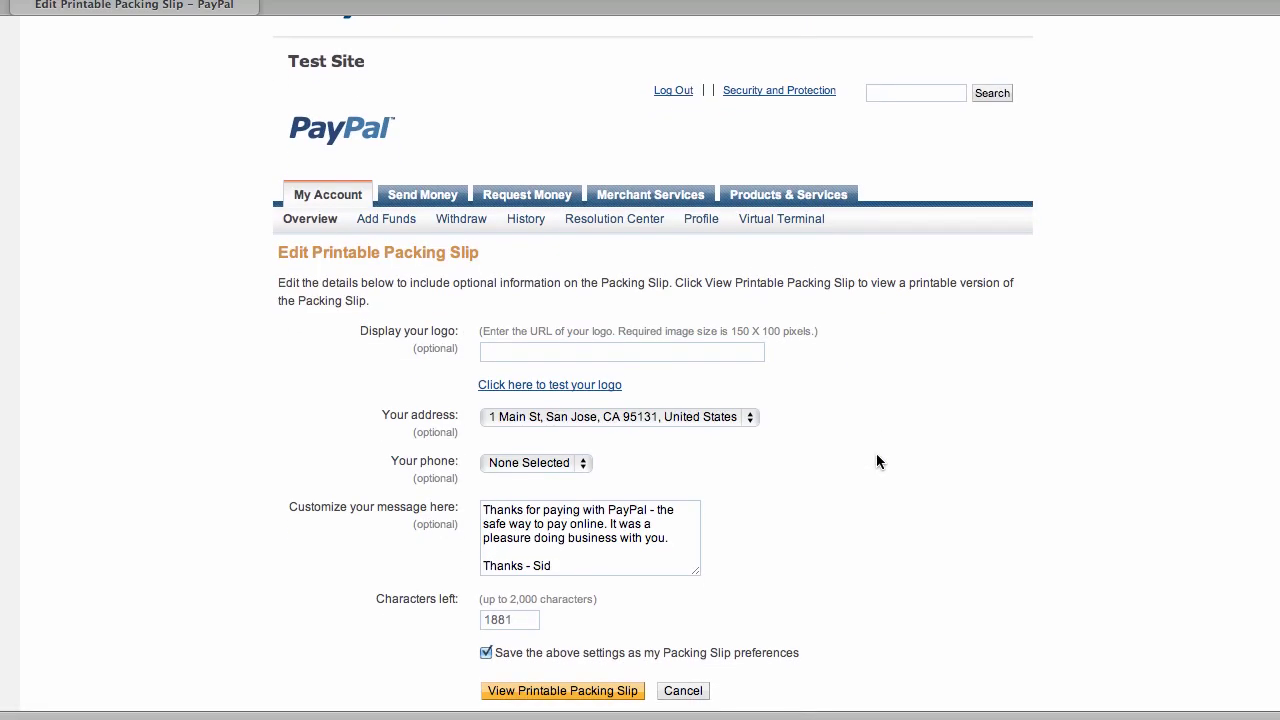
left_click(720, 328)
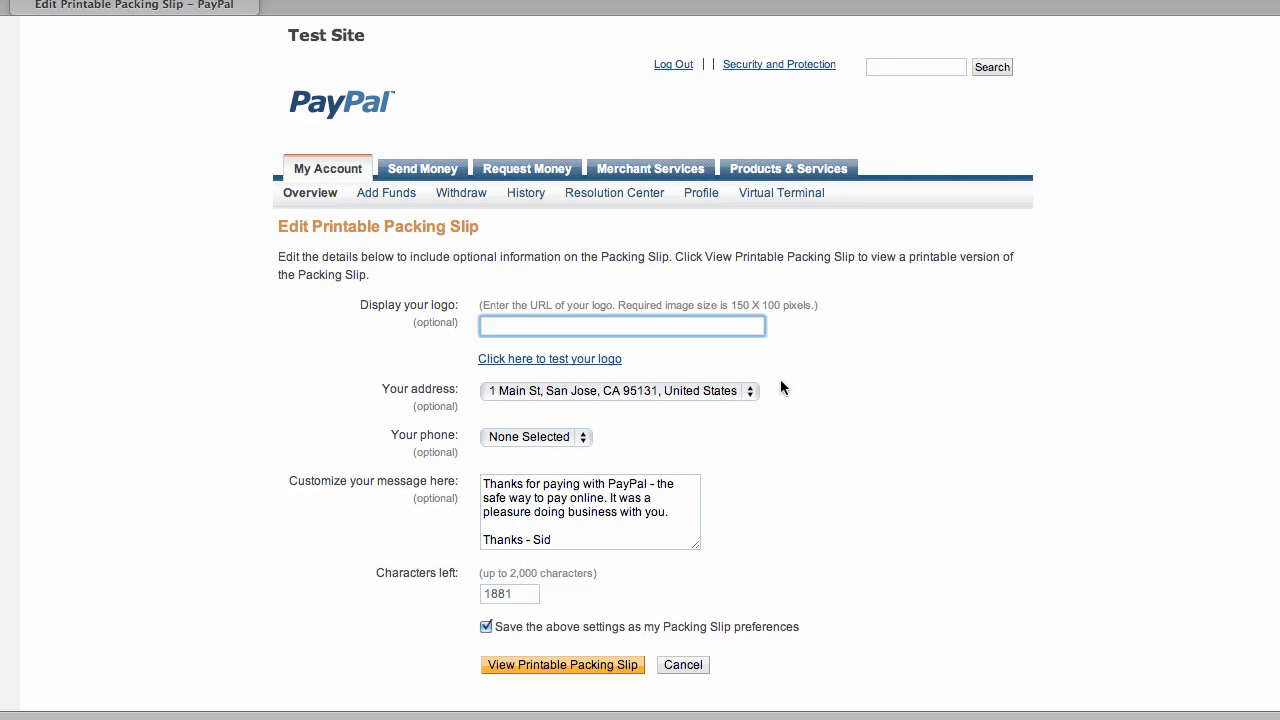
Replace the signature after 'Thanks' with ' for shopping with us.'.
scroll(782, 387, "down", 1)
scroll(782, 387, "down", 5)
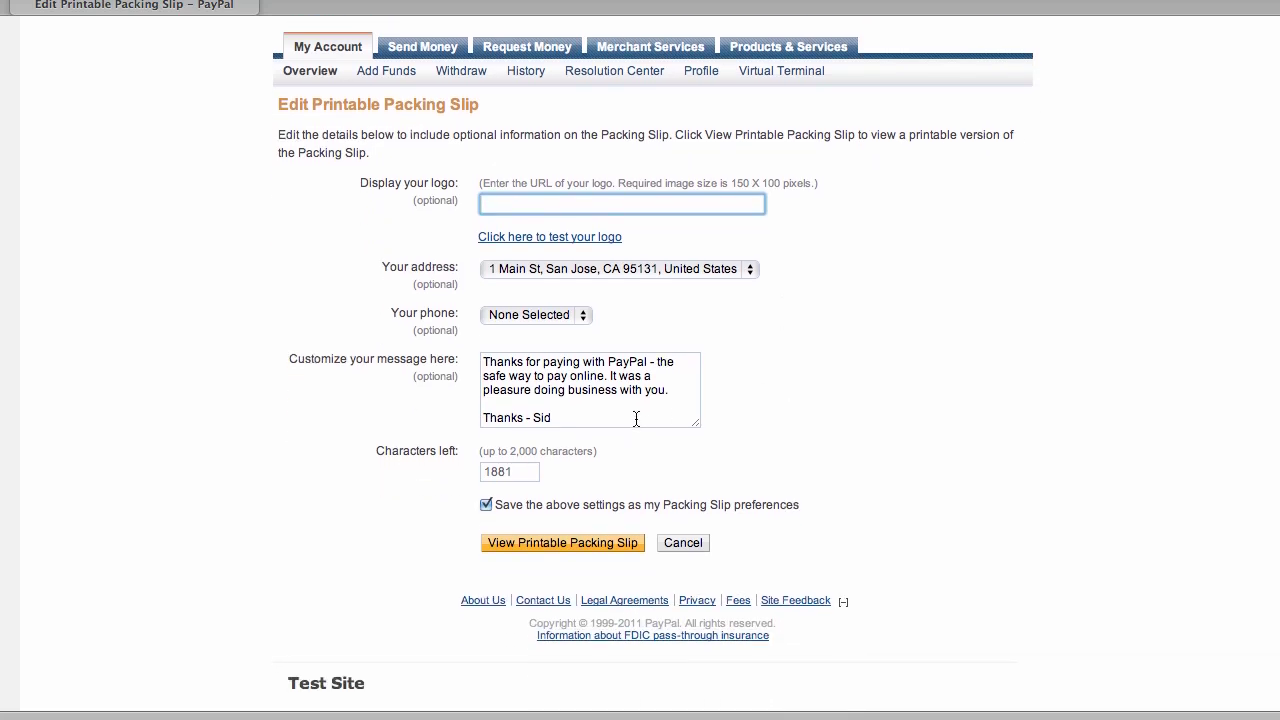
left_click(634, 417)
key("BackSpace")
key("BackSpace")
key("BackSpace")
key("BackSpace")
key("BackSpace")
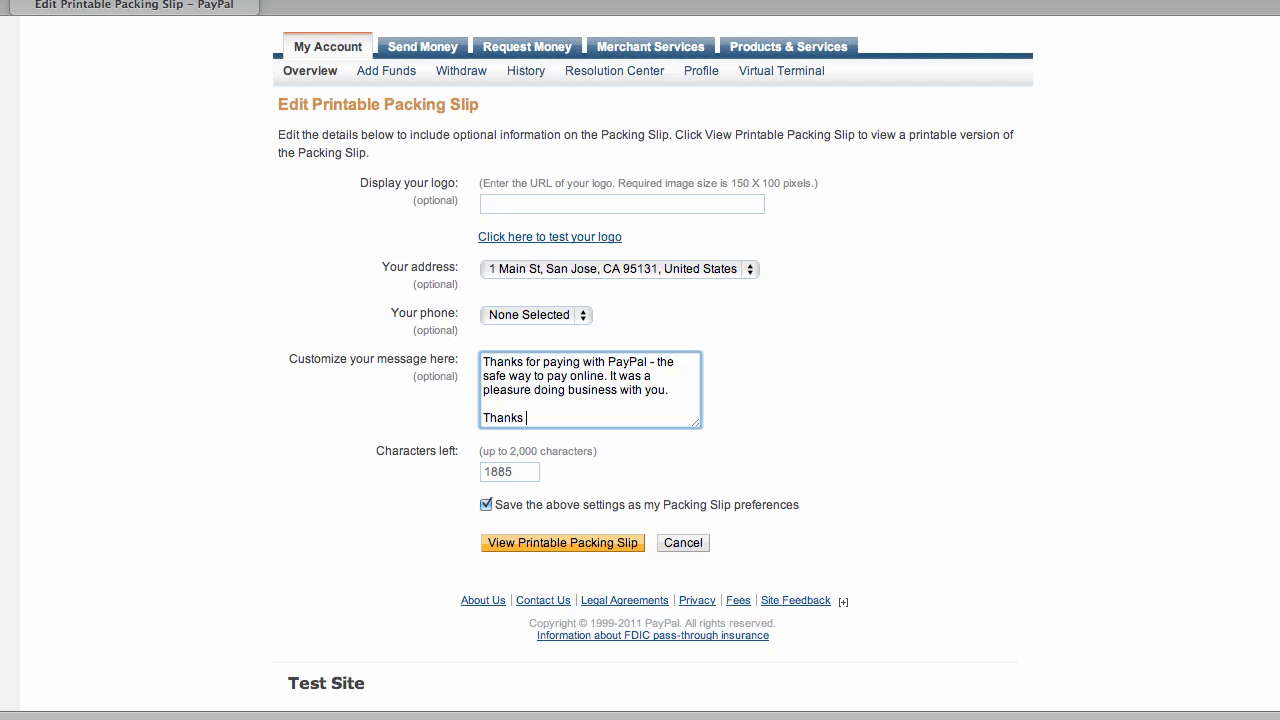
type("for shopping with us.")
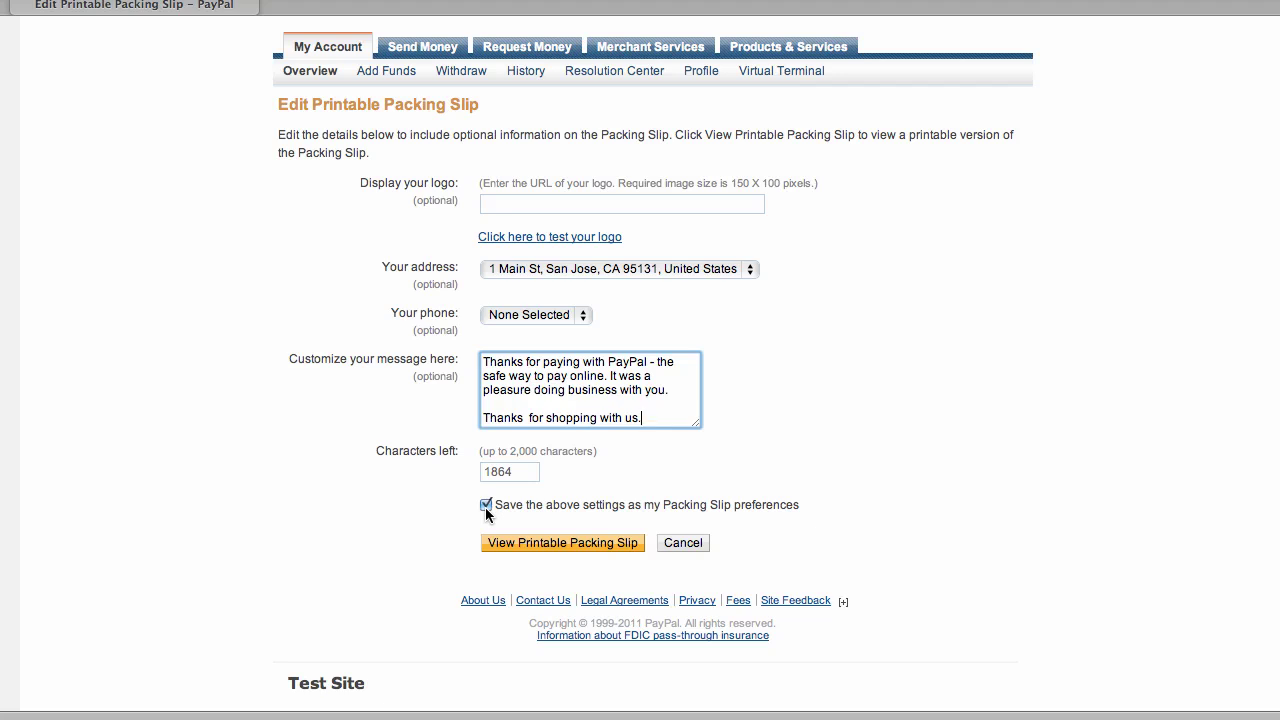
Preview the printable slip, verify its 'Thanks for shopping with us.' note, and finish with Done.
left_click(586, 542)
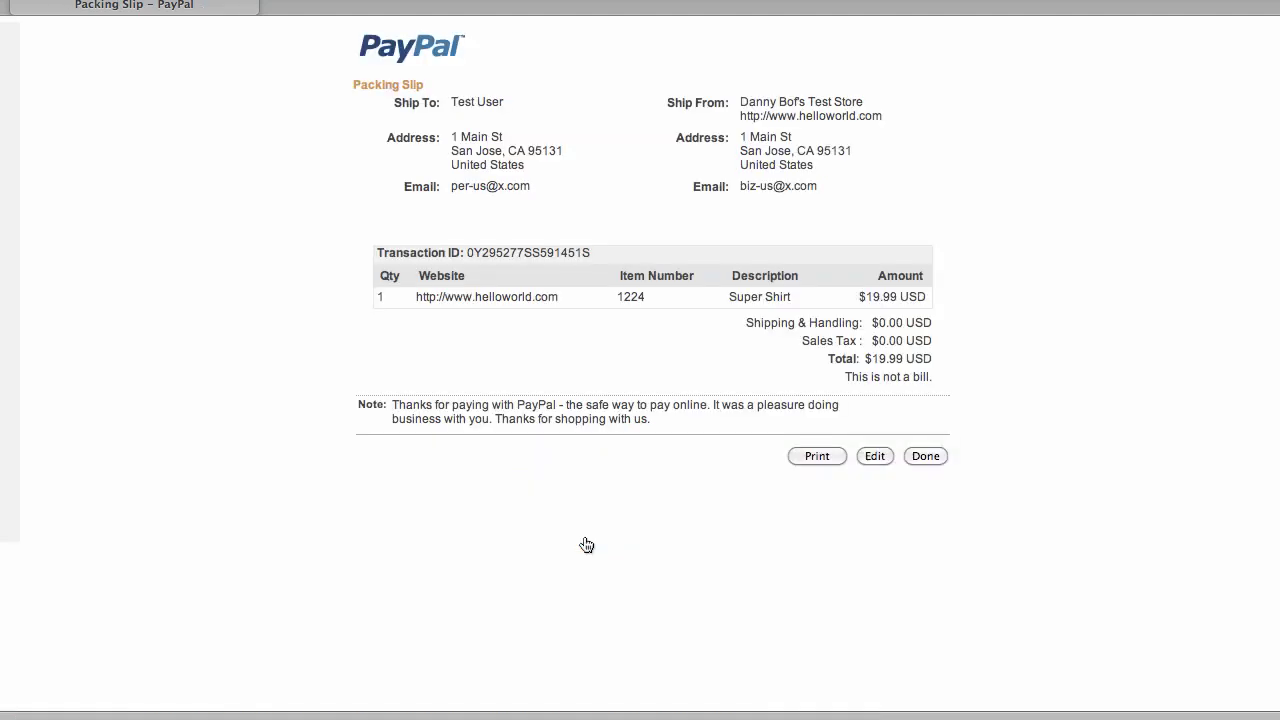
left_click_drag(652, 419, 493, 420)
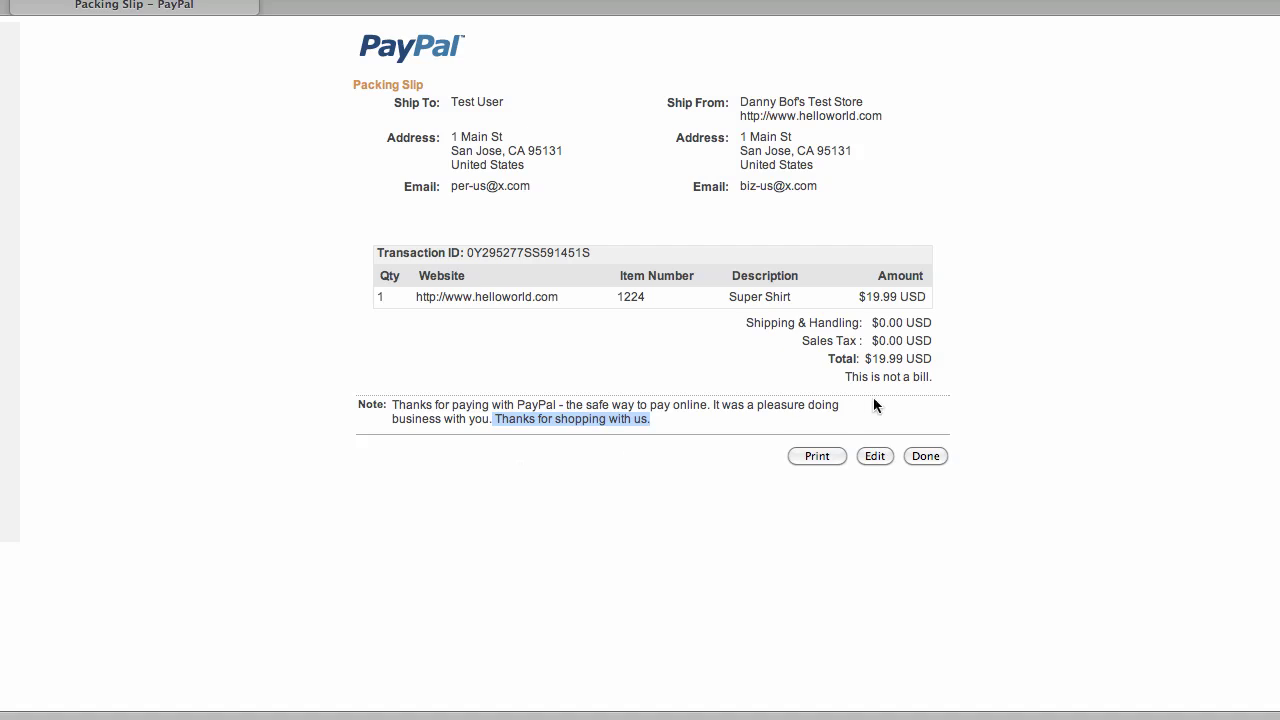
left_click(926, 453)
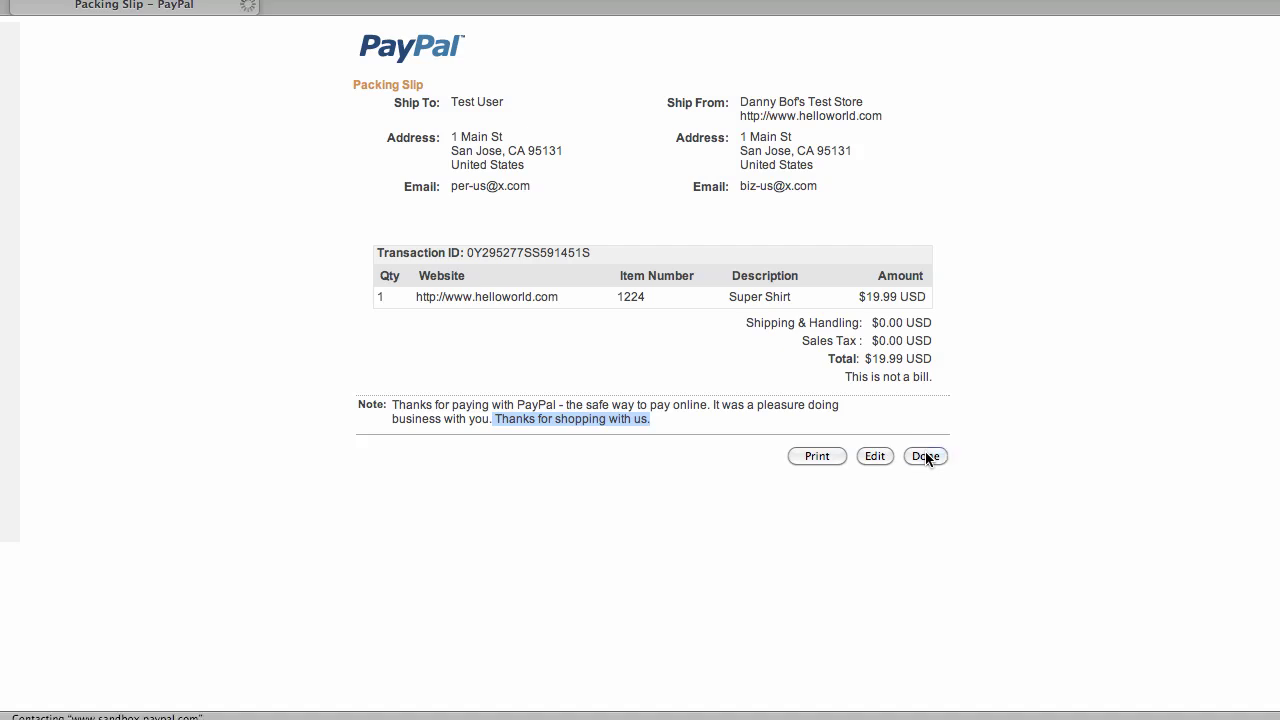